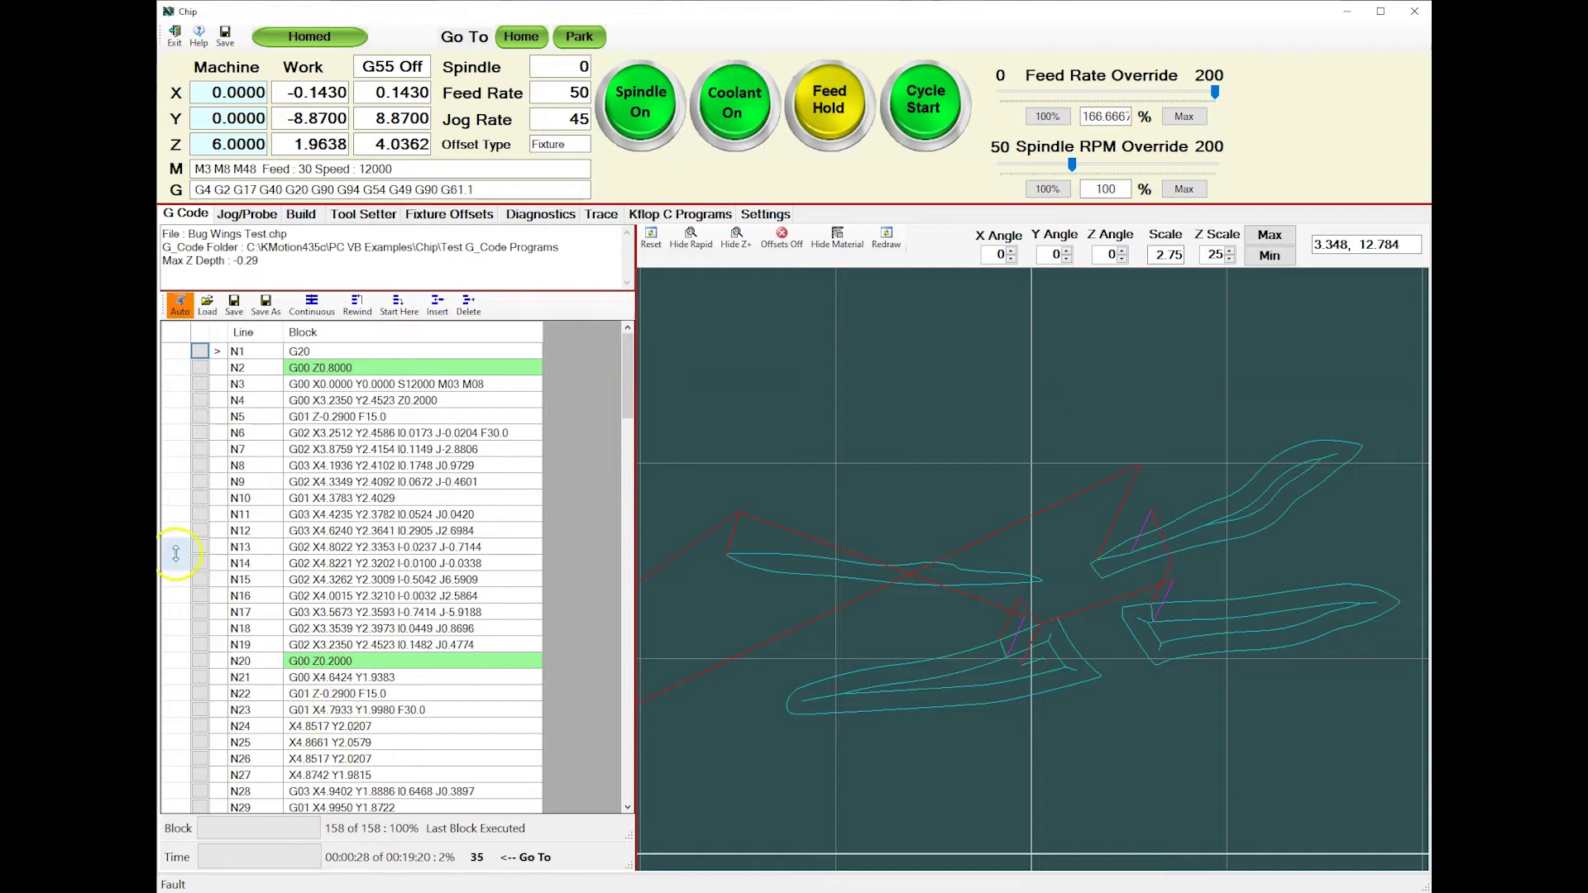
Review the Jog/Probe, Build, Tool Setter, Fixture Offsets, Diagnostics, Trace, Kflop C Programs and Settings pages in turn
{"action": "left_click", "coordinate": [251, 286]}
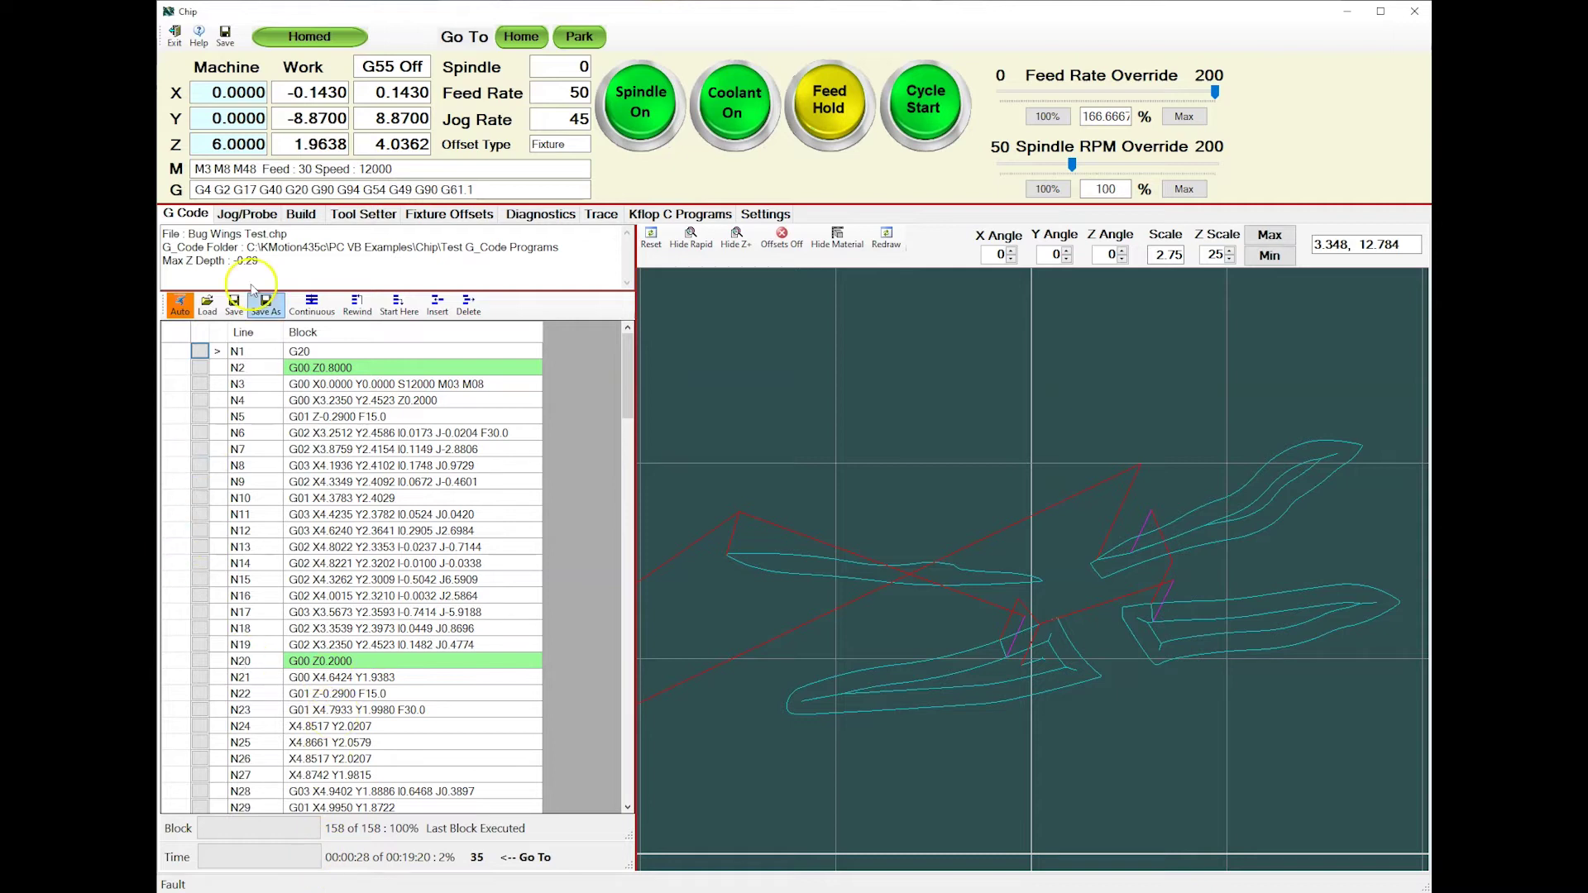
{"action": "left_click", "coordinate": [231, 218]}
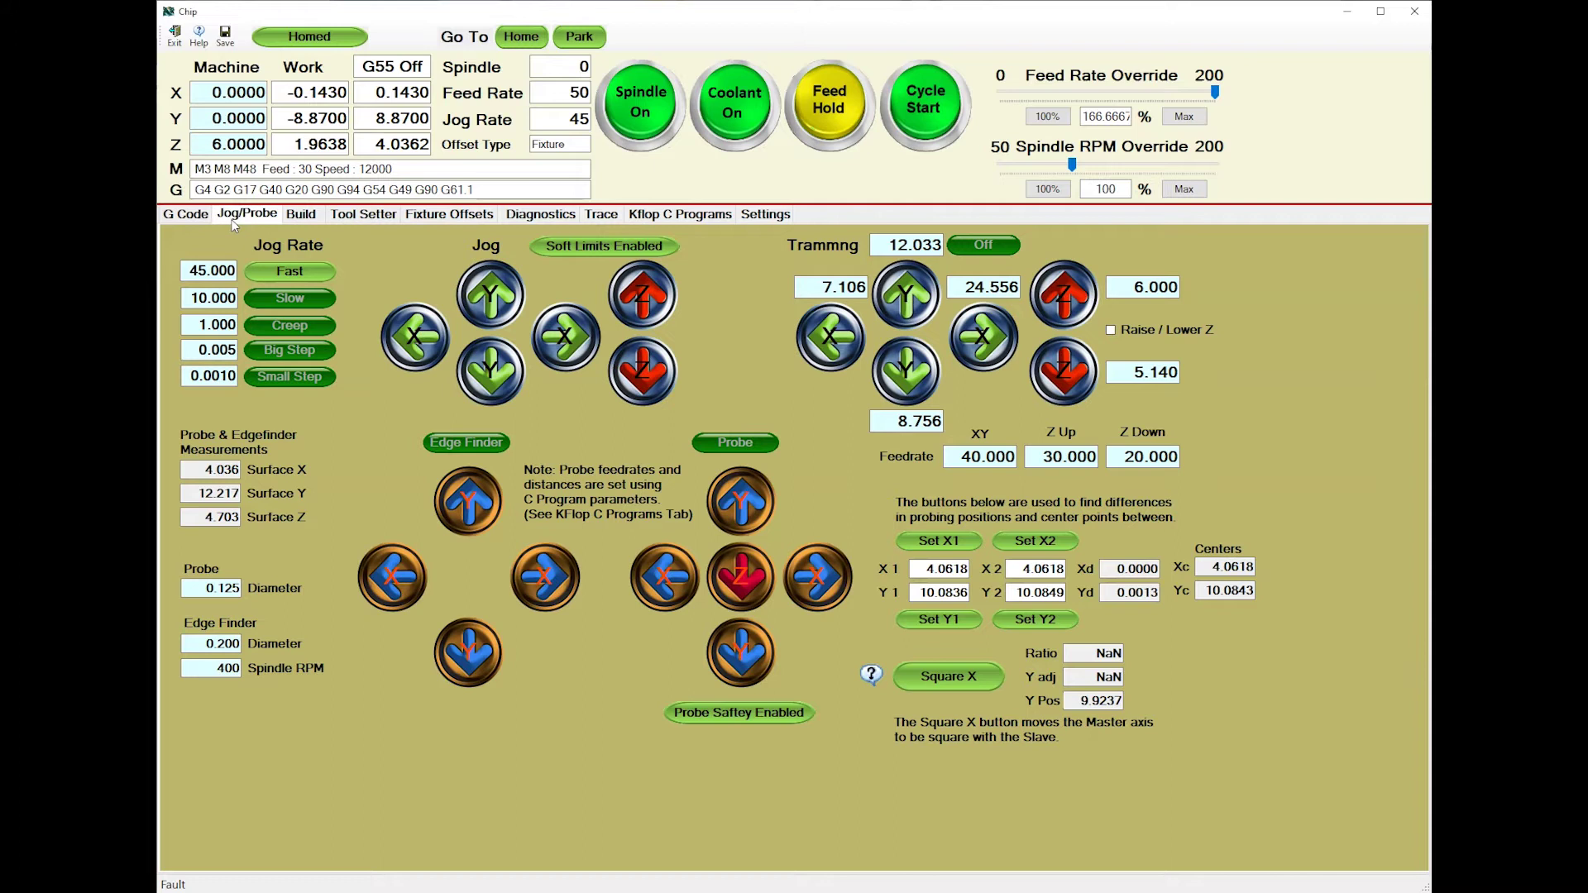
{"action": "left_click", "coordinate": [311, 220]}
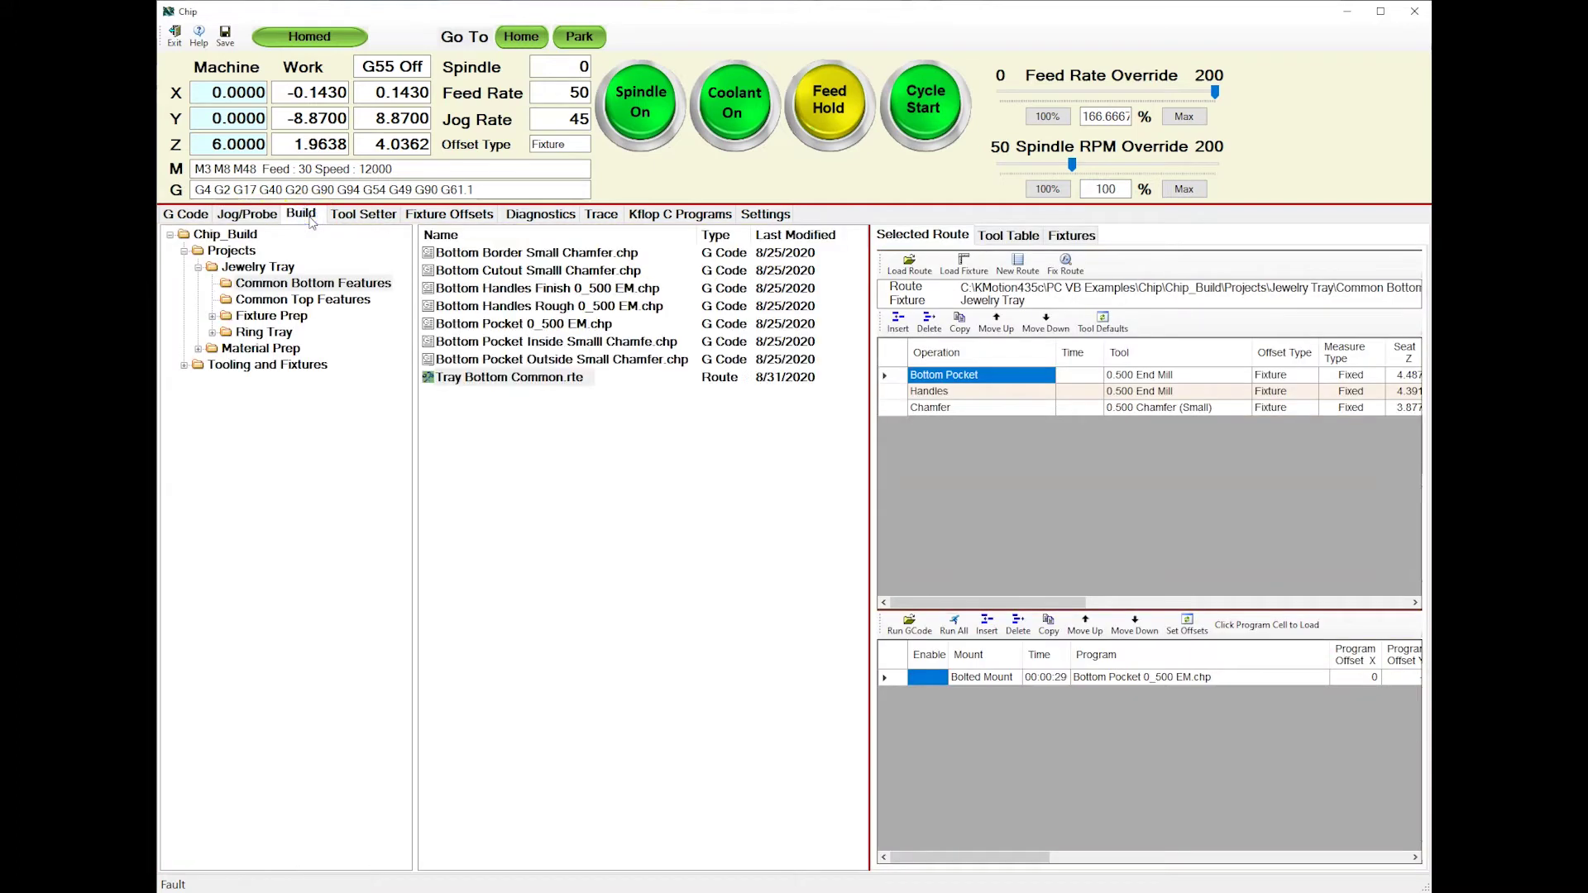
{"action": "left_click", "coordinate": [322, 221]}
{"action": "left_click", "coordinate": [352, 217]}
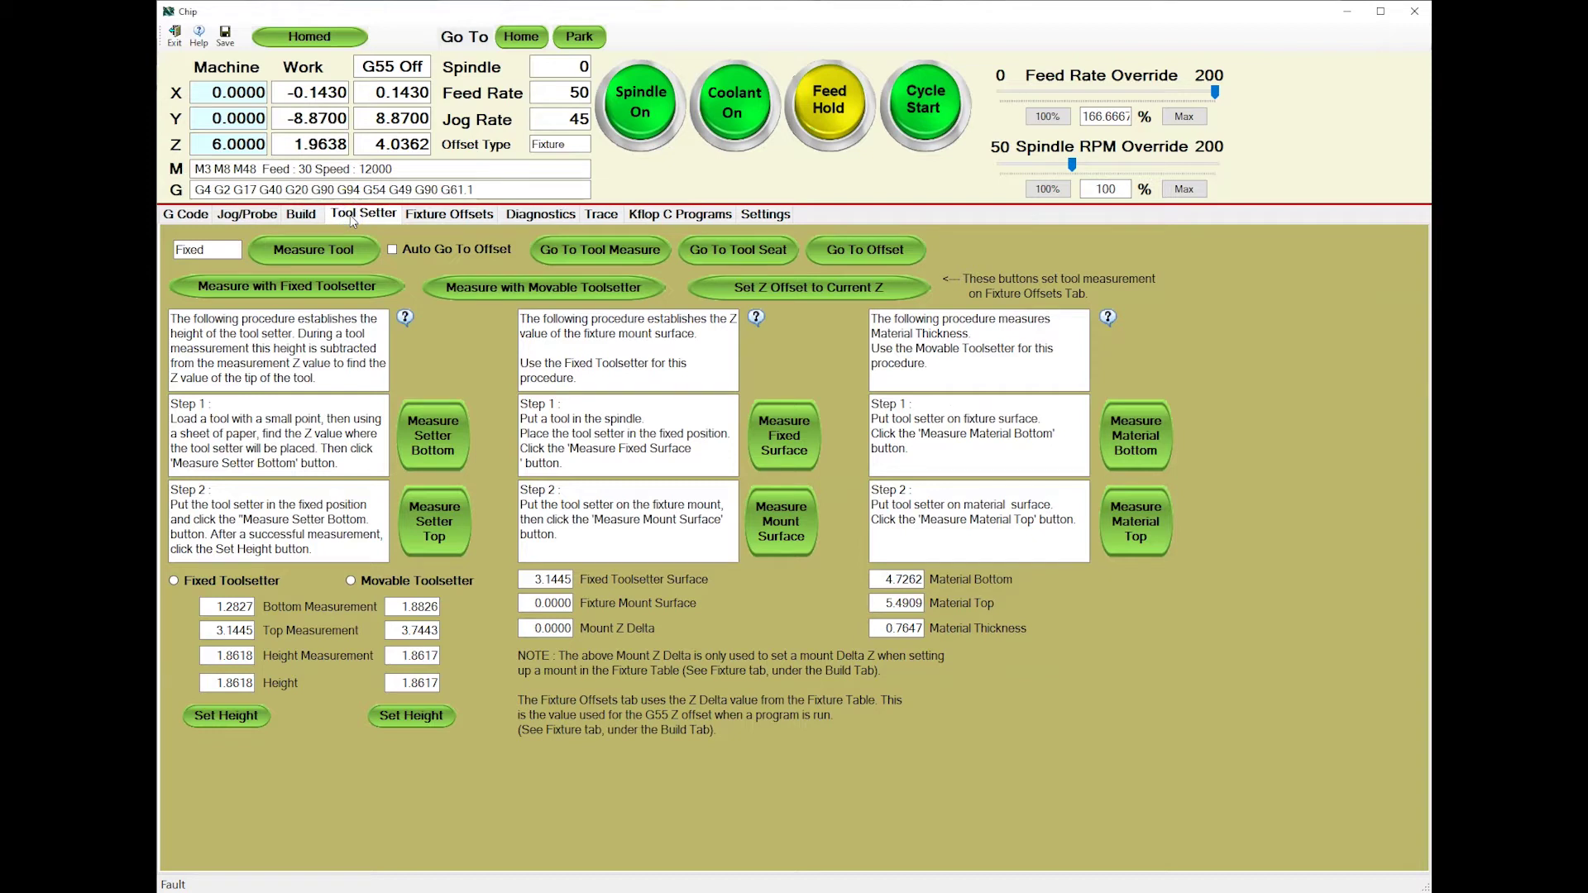
{"action": "left_click", "coordinate": [426, 217]}
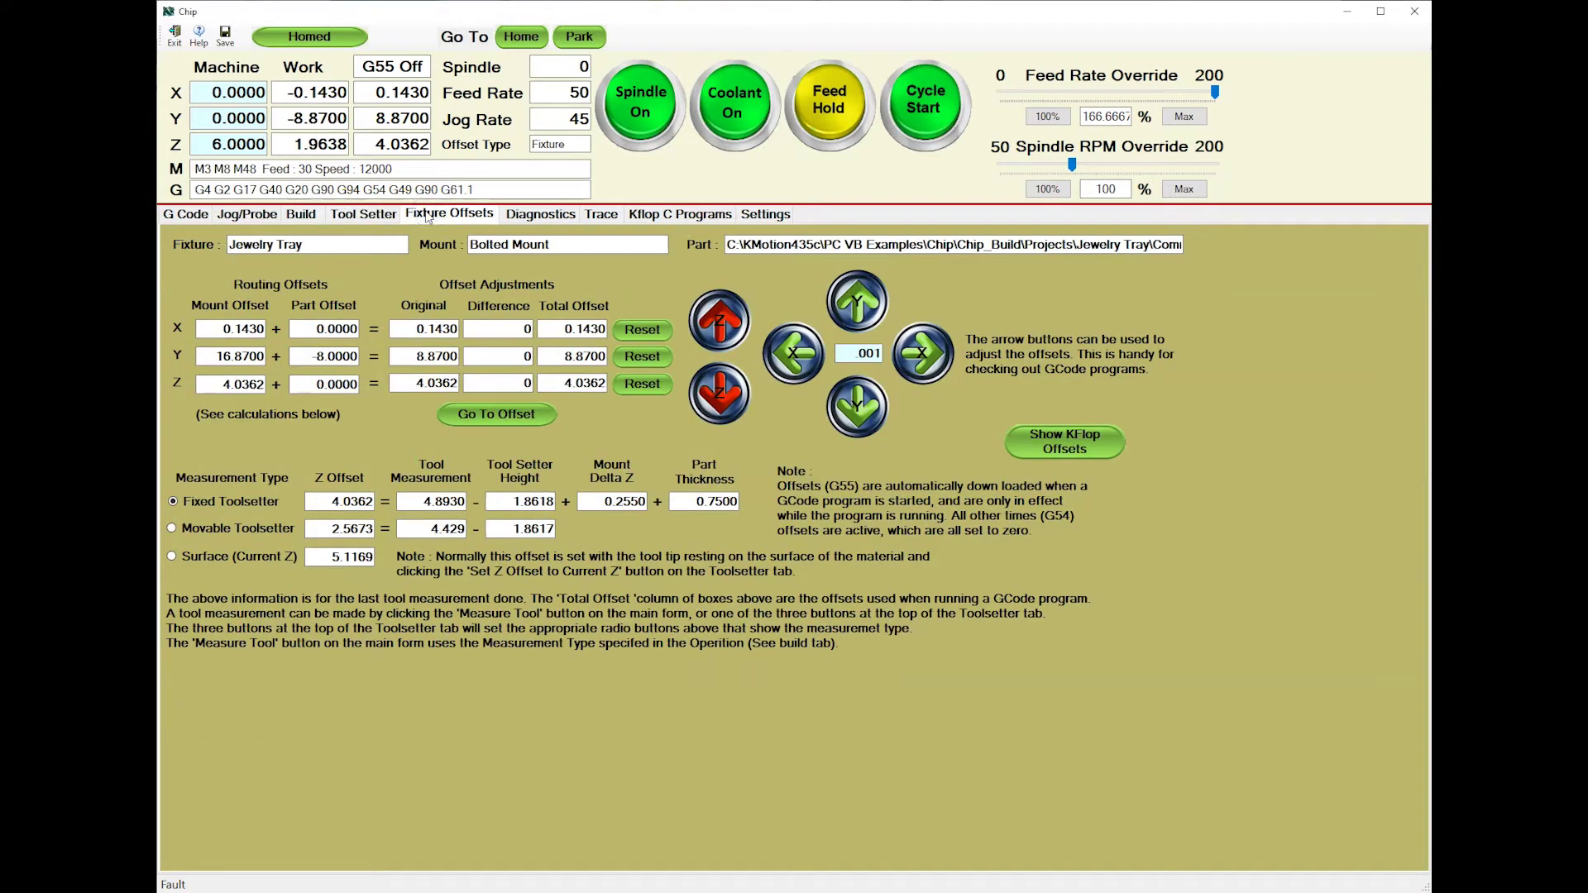
{"action": "left_click", "coordinate": [519, 217]}
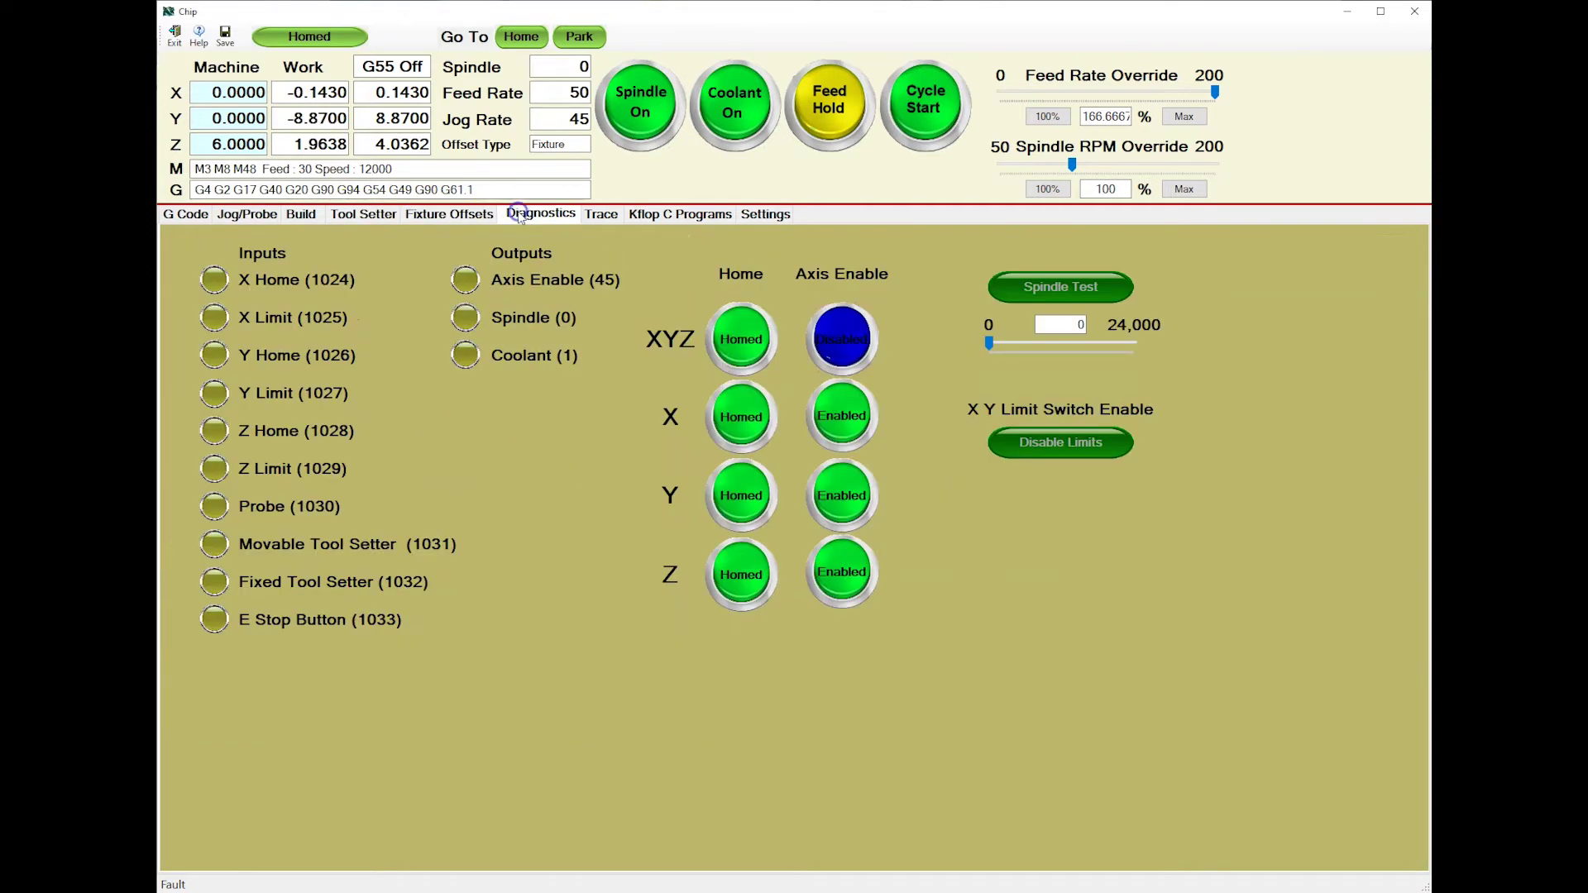
{"action": "left_click", "coordinate": [599, 216]}
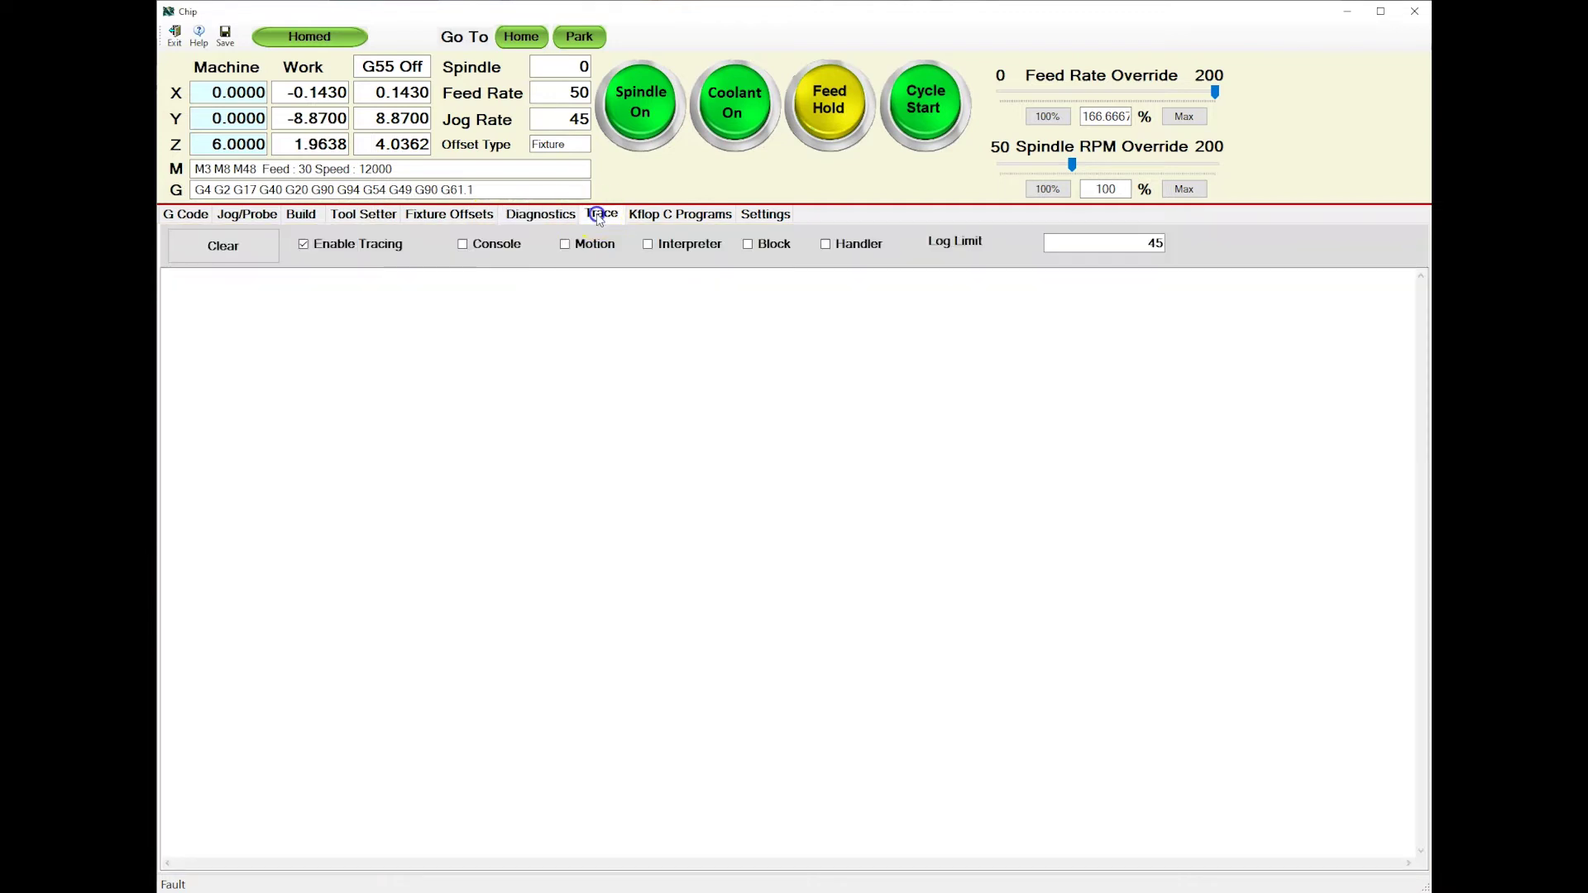
{"action": "left_click", "coordinate": [650, 215]}
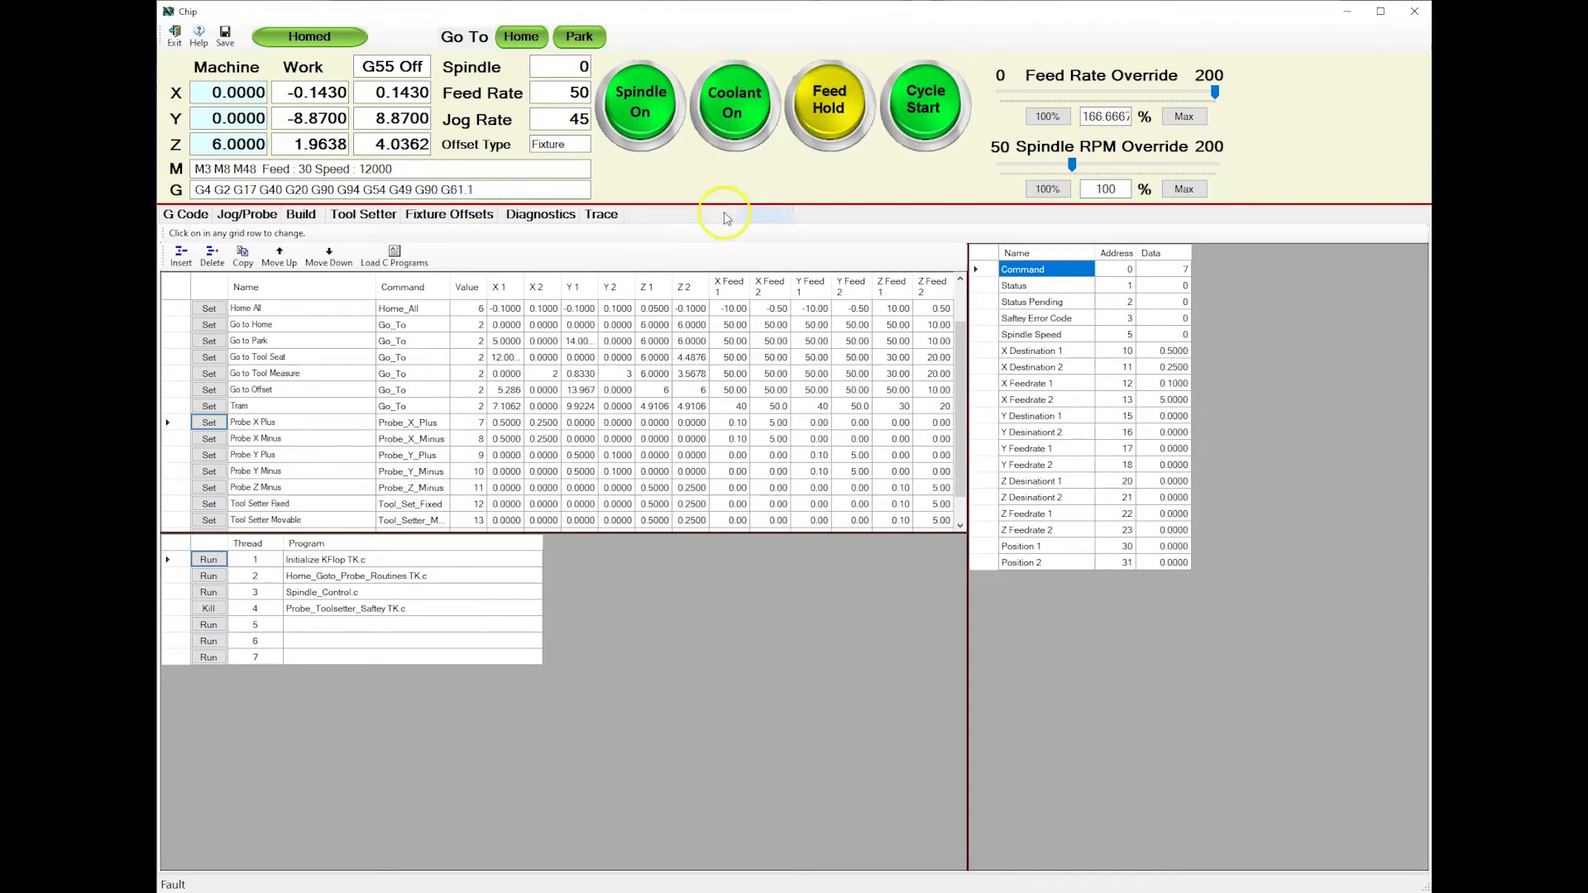
{"action": "left_click", "coordinate": [764, 215]}
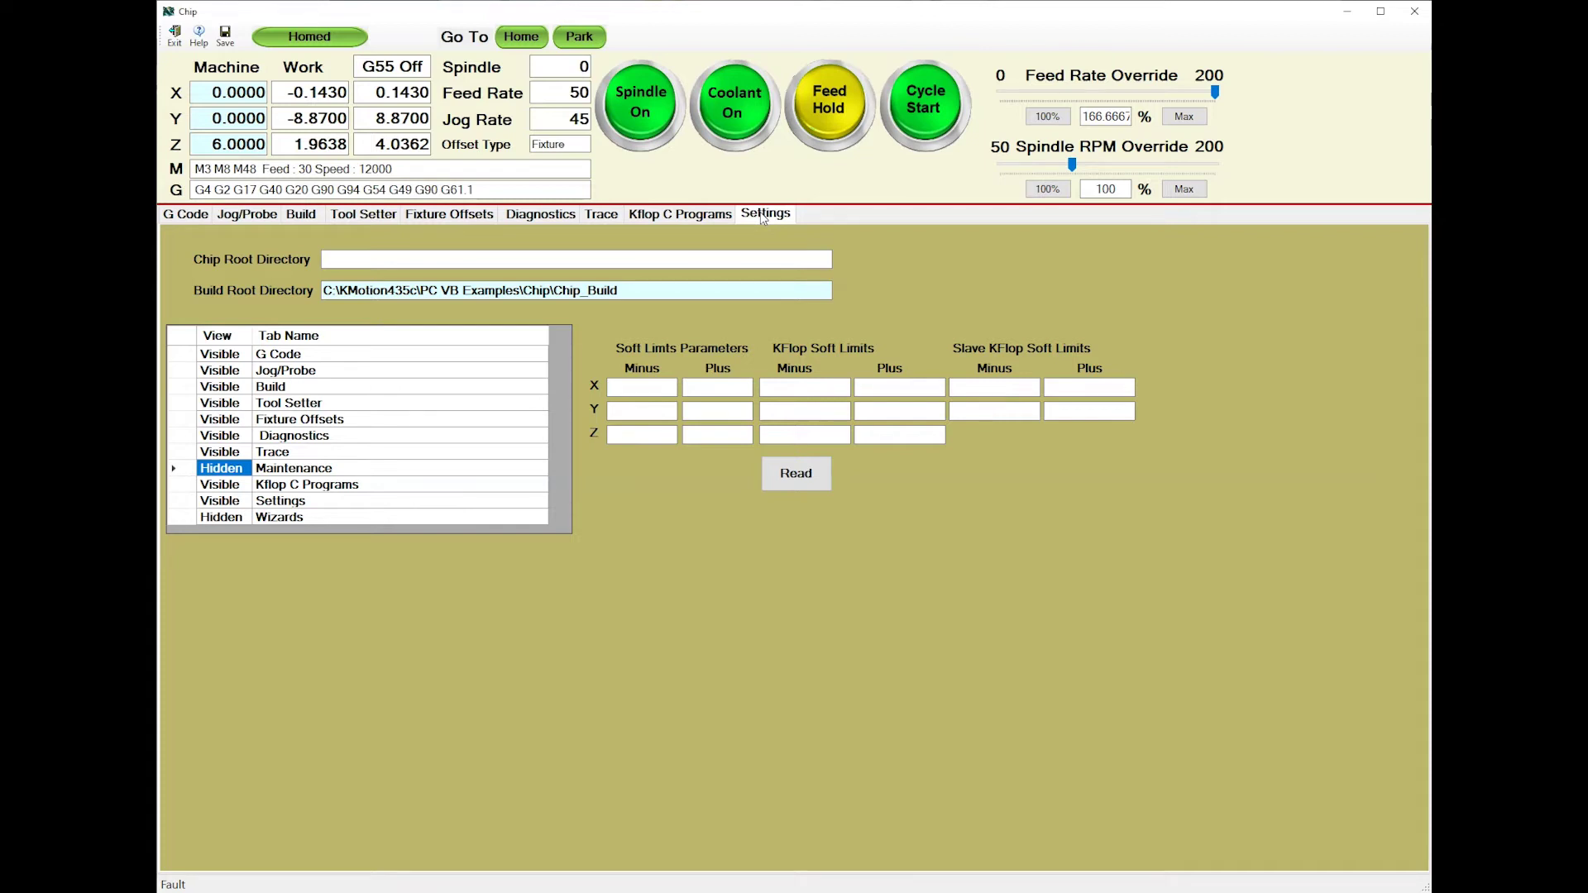
{"action": "left_click", "coordinate": [731, 225]}
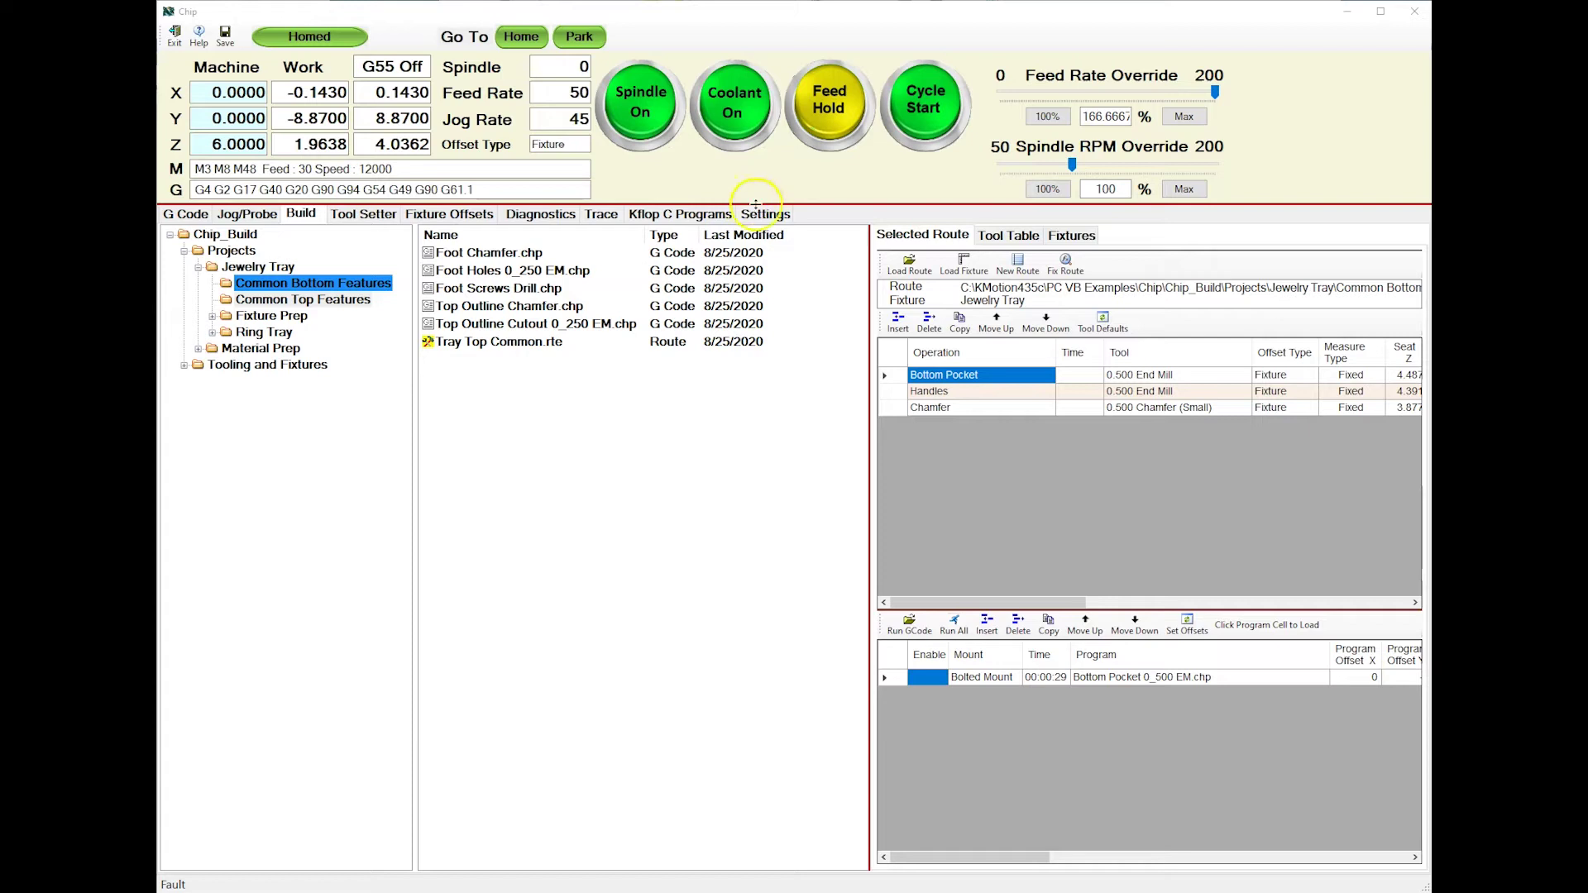
{"action": "left_click", "coordinate": [791, 199]}
Browse the Jewelry Tray project under Projects to its Common Bottom Features folder
{"action": "left_click", "coordinate": [236, 251]}
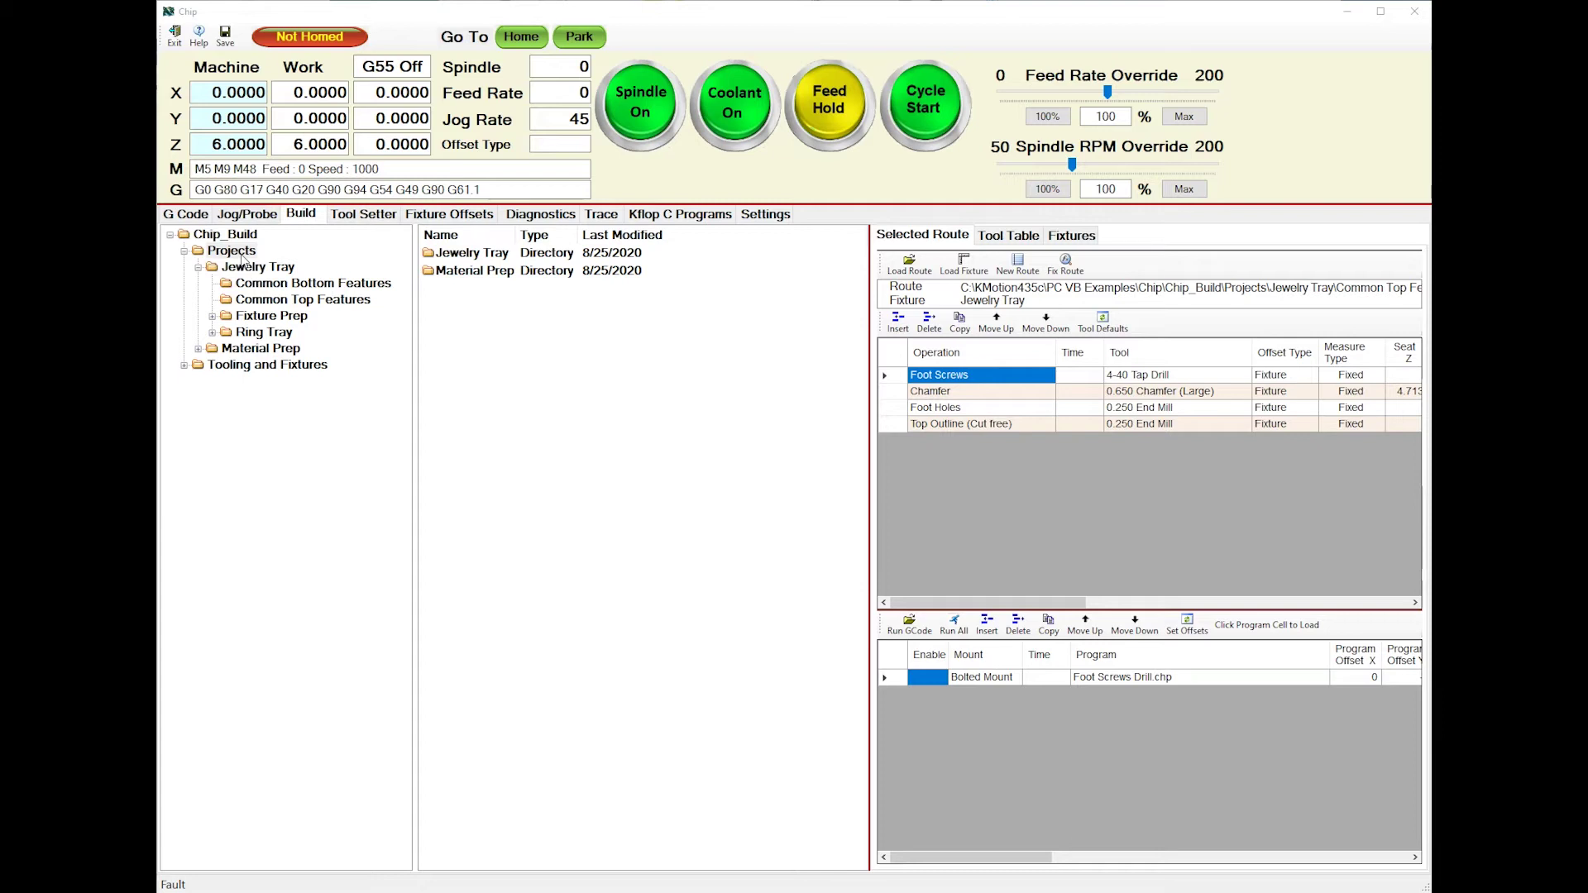
{"action": "left_click", "coordinate": [247, 265]}
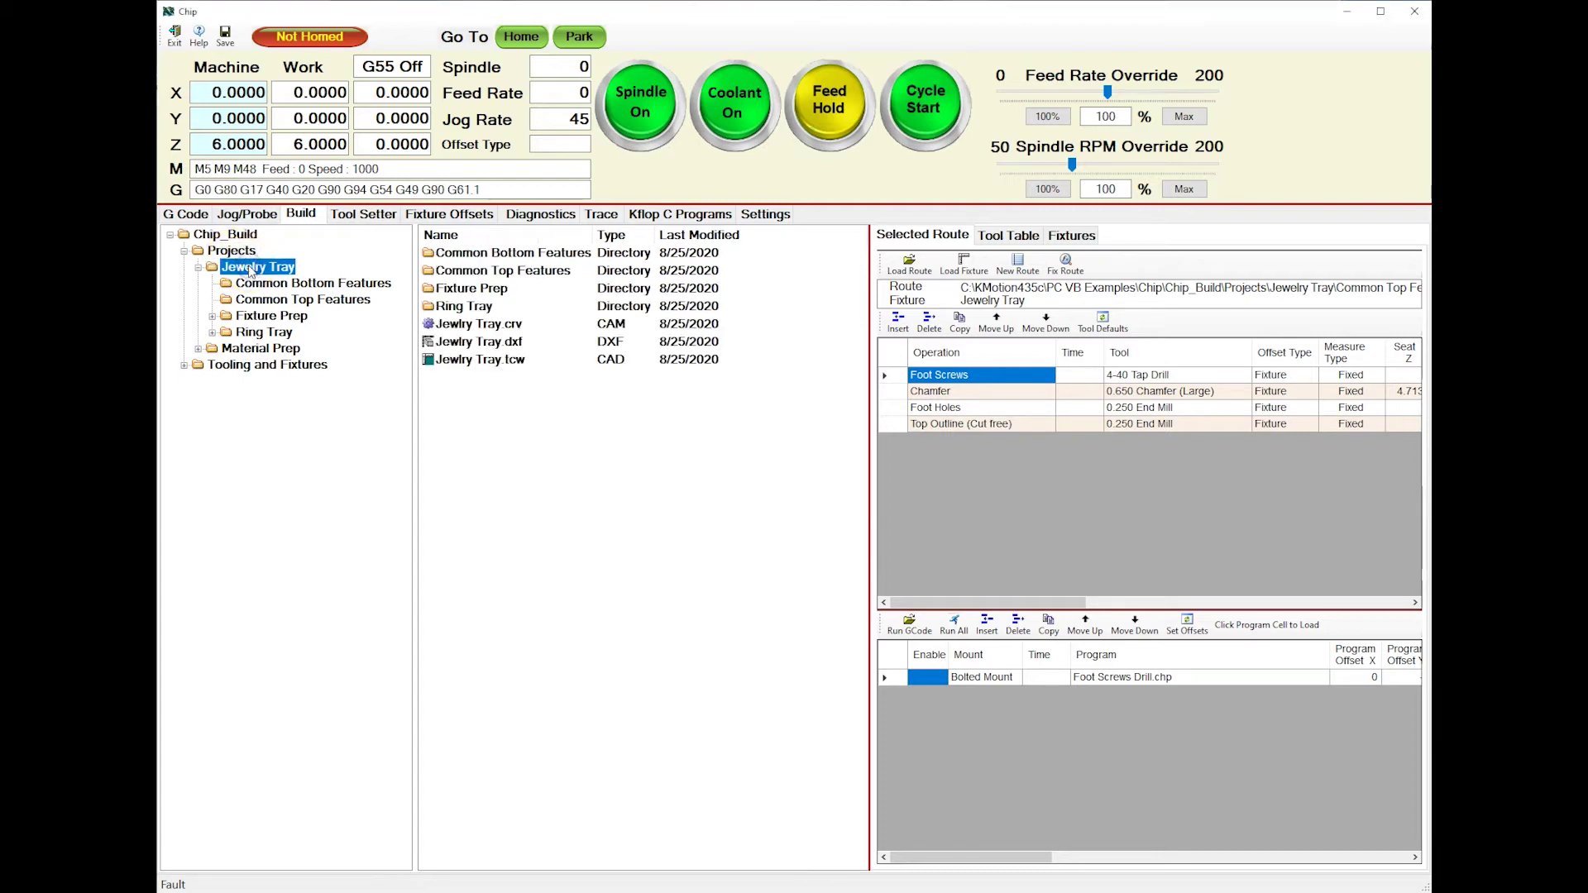
{"action": "left_click", "coordinate": [265, 312]}
{"action": "left_click", "coordinate": [324, 285]}
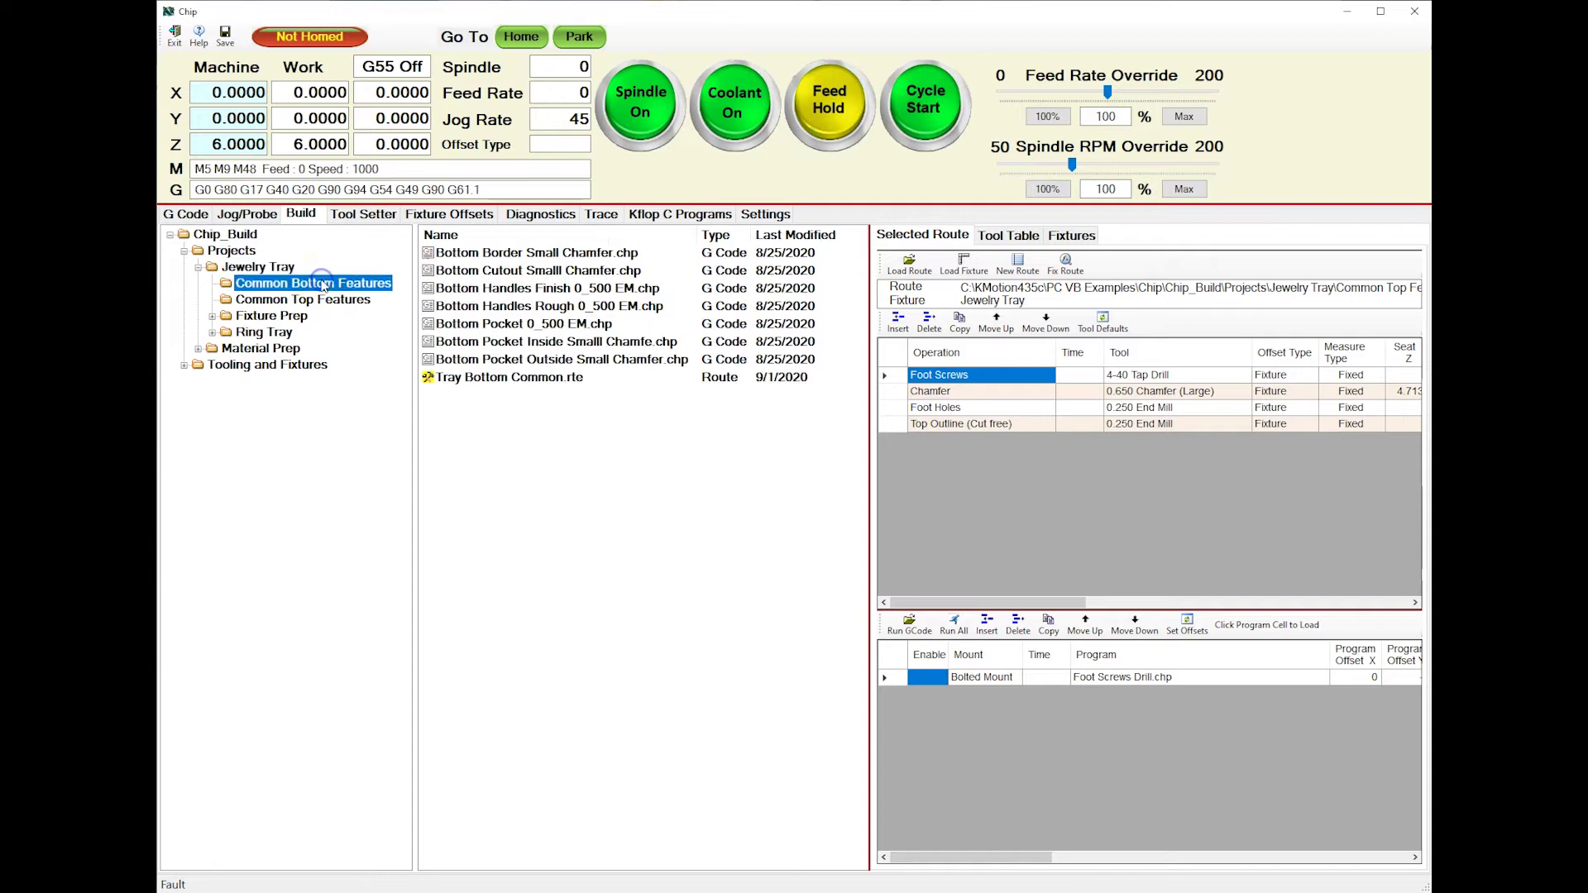
Load the route Tray Bottom Common.rte and its program Bottom Pocket 0_500 EM.chp, accepting the change to the 0.500 End Mill
{"action": "left_click", "coordinate": [566, 380]}
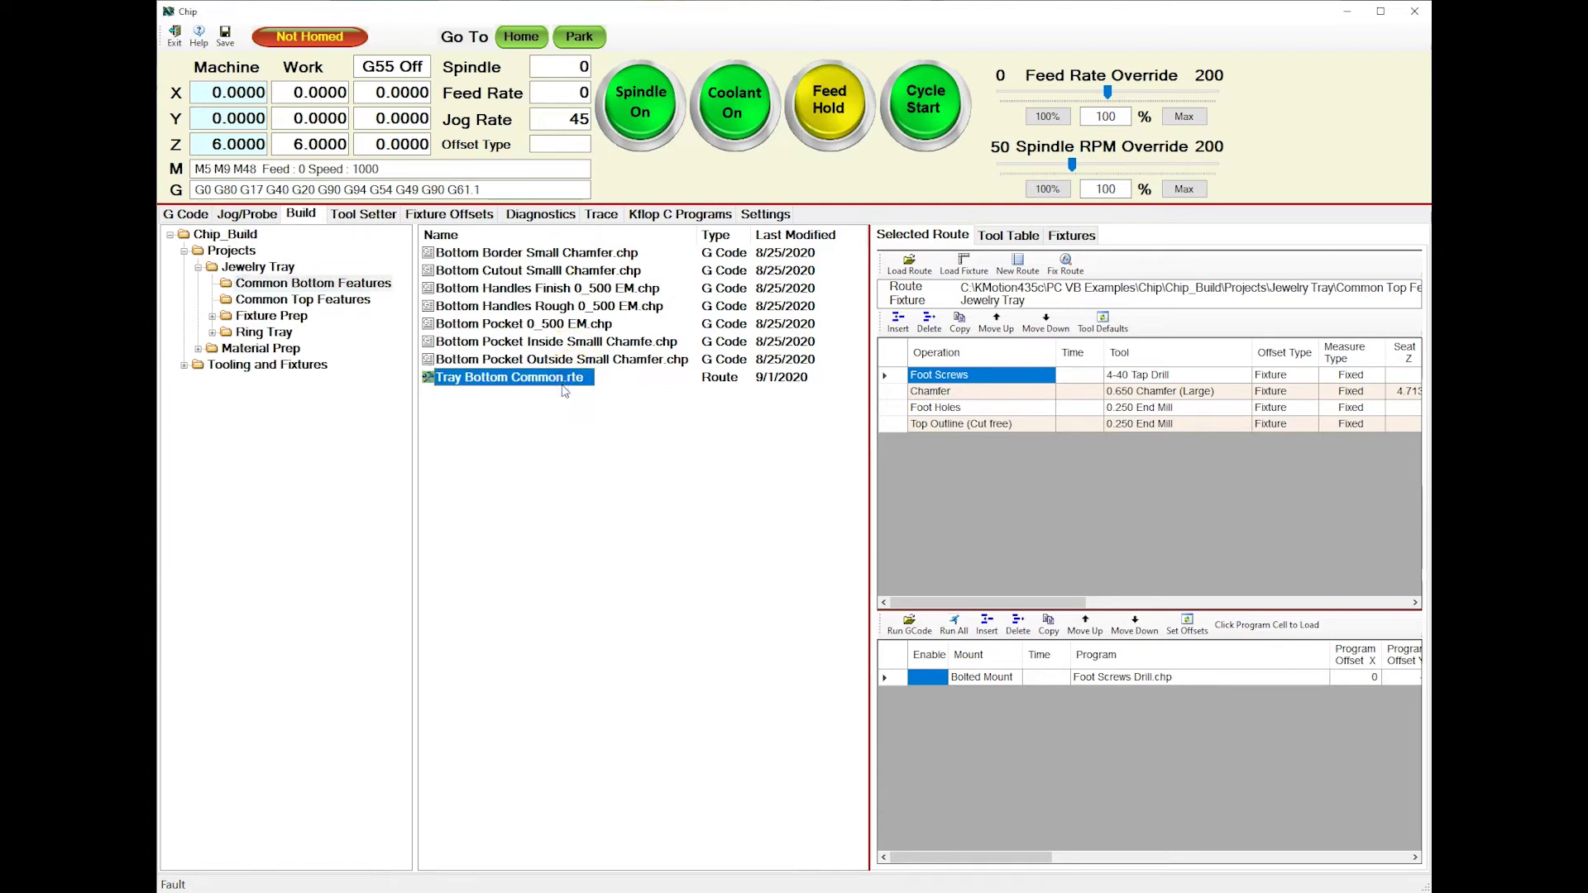
{"action": "double_click", "coordinate": [562, 386]}
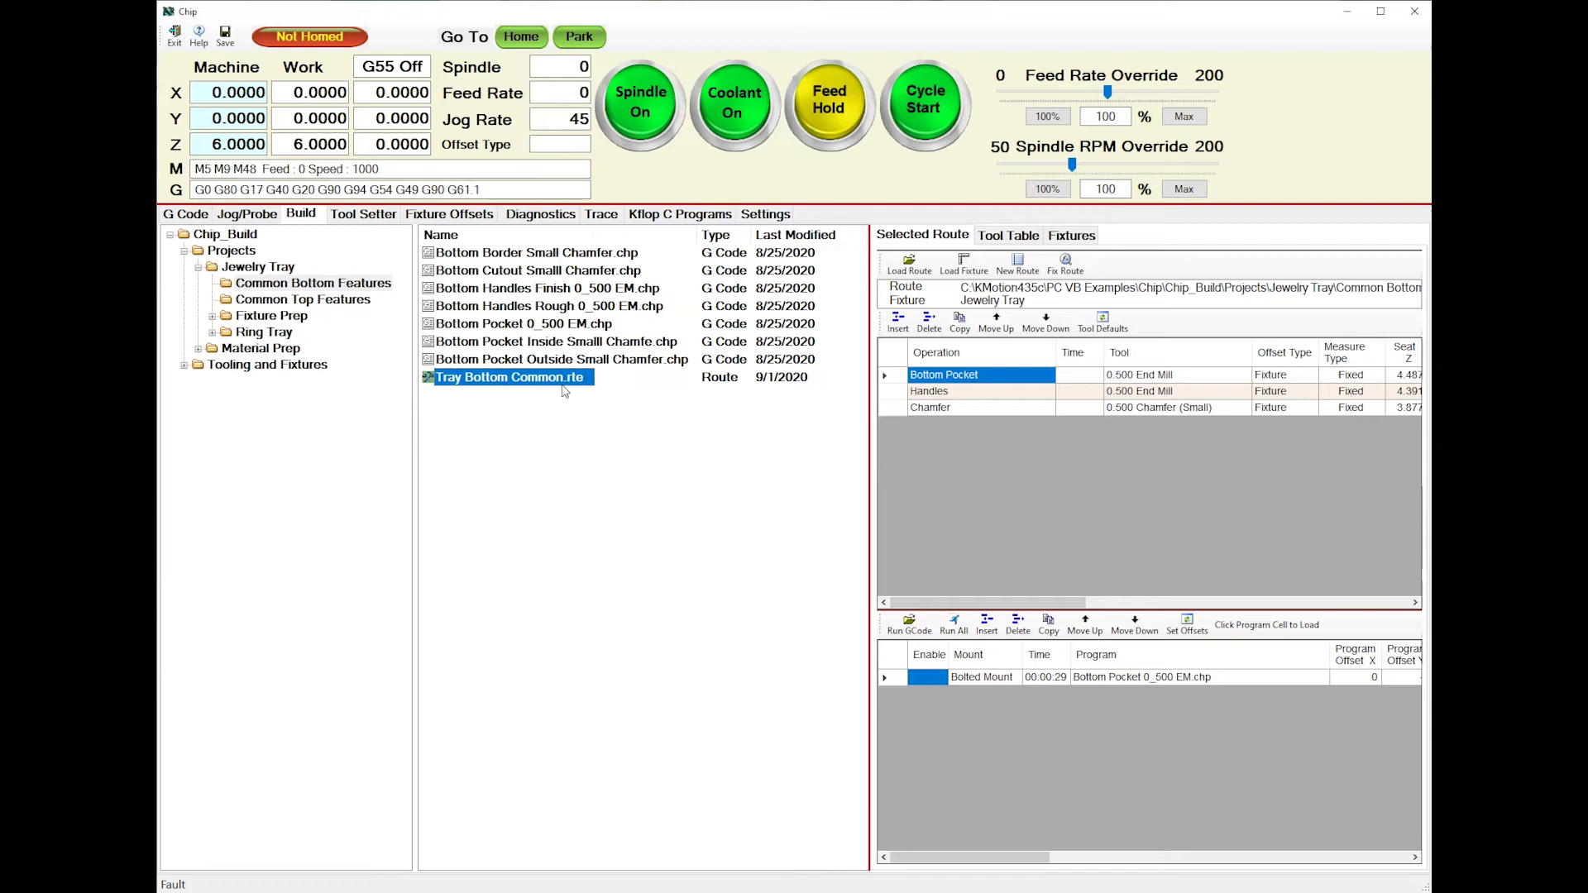
{"action": "left_click", "coordinate": [907, 627]}
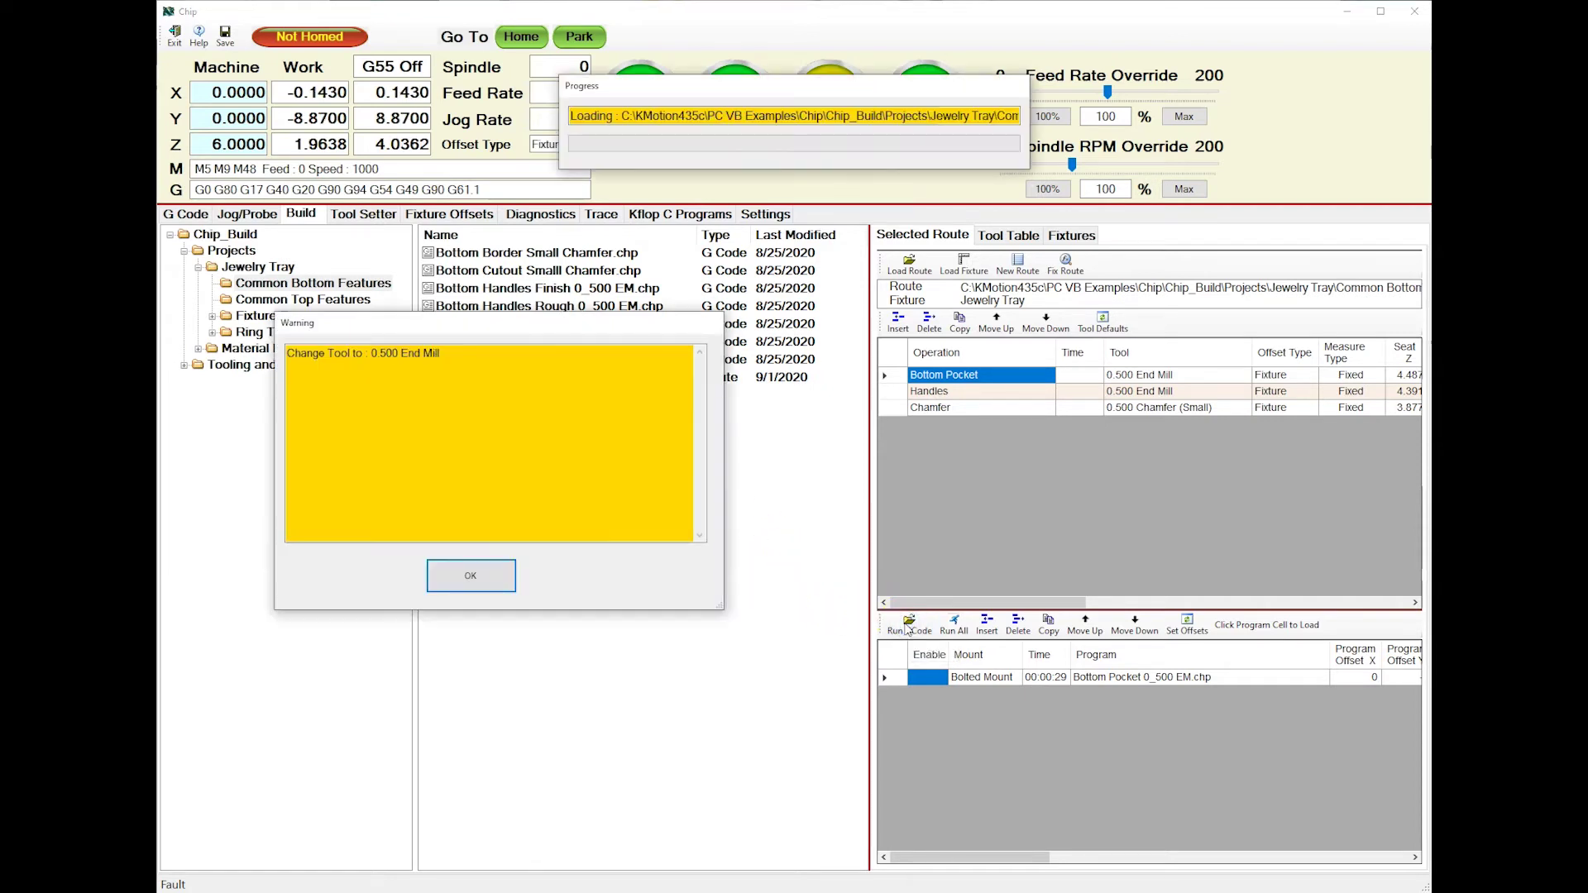
{"action": "left_click", "coordinate": [491, 589]}
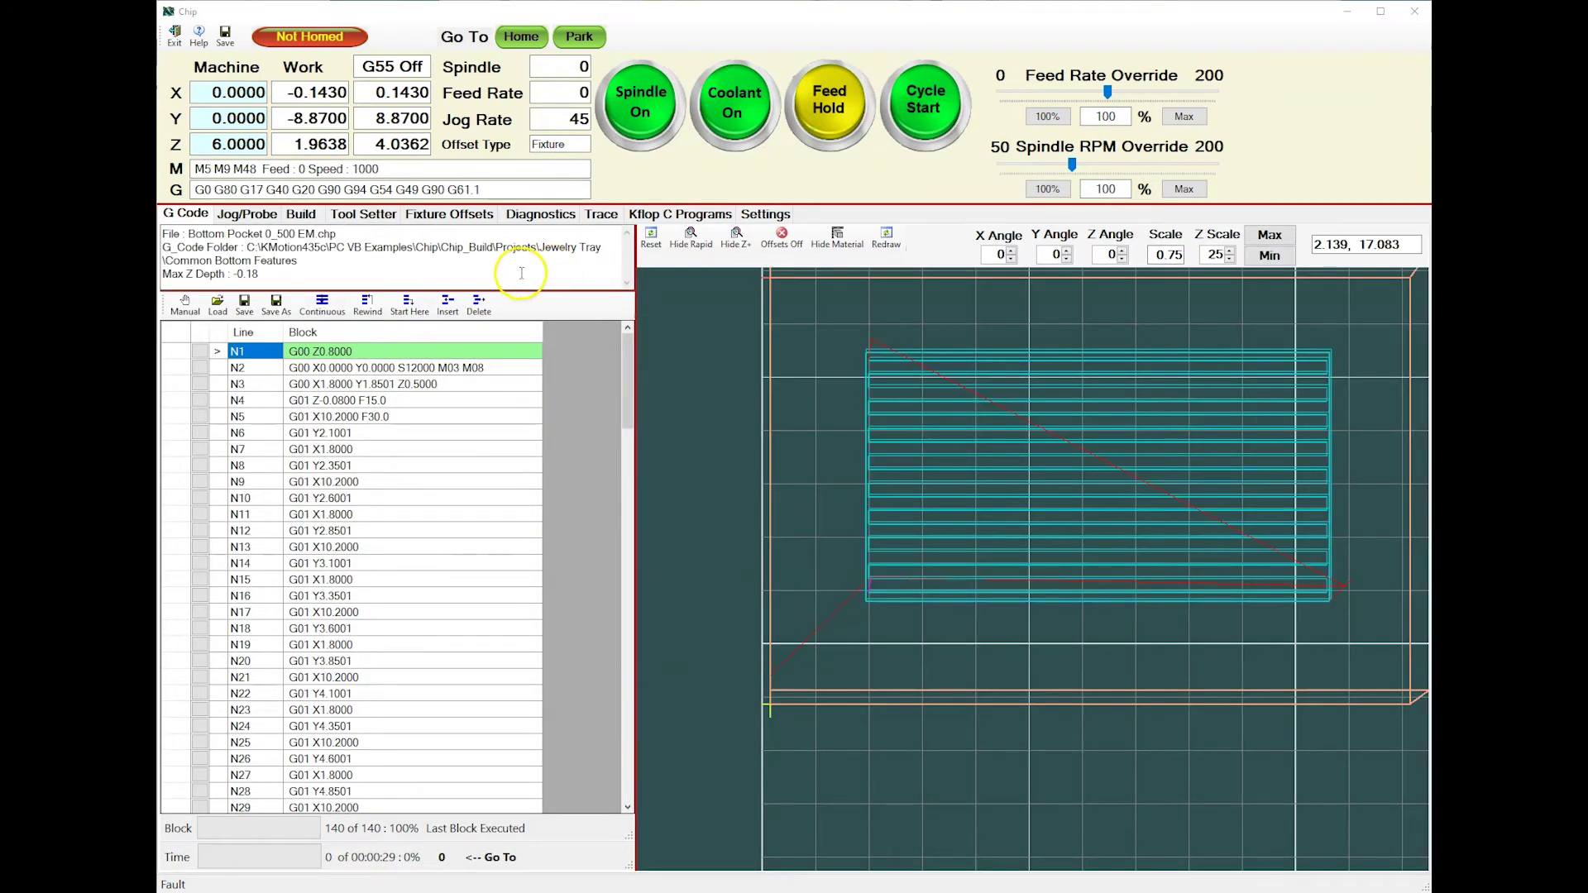
Load Bug Wings Test.chp from the Test G_Code Programs folder inside Chip and dismiss the offsets warning
{"action": "left_click", "coordinate": [218, 305]}
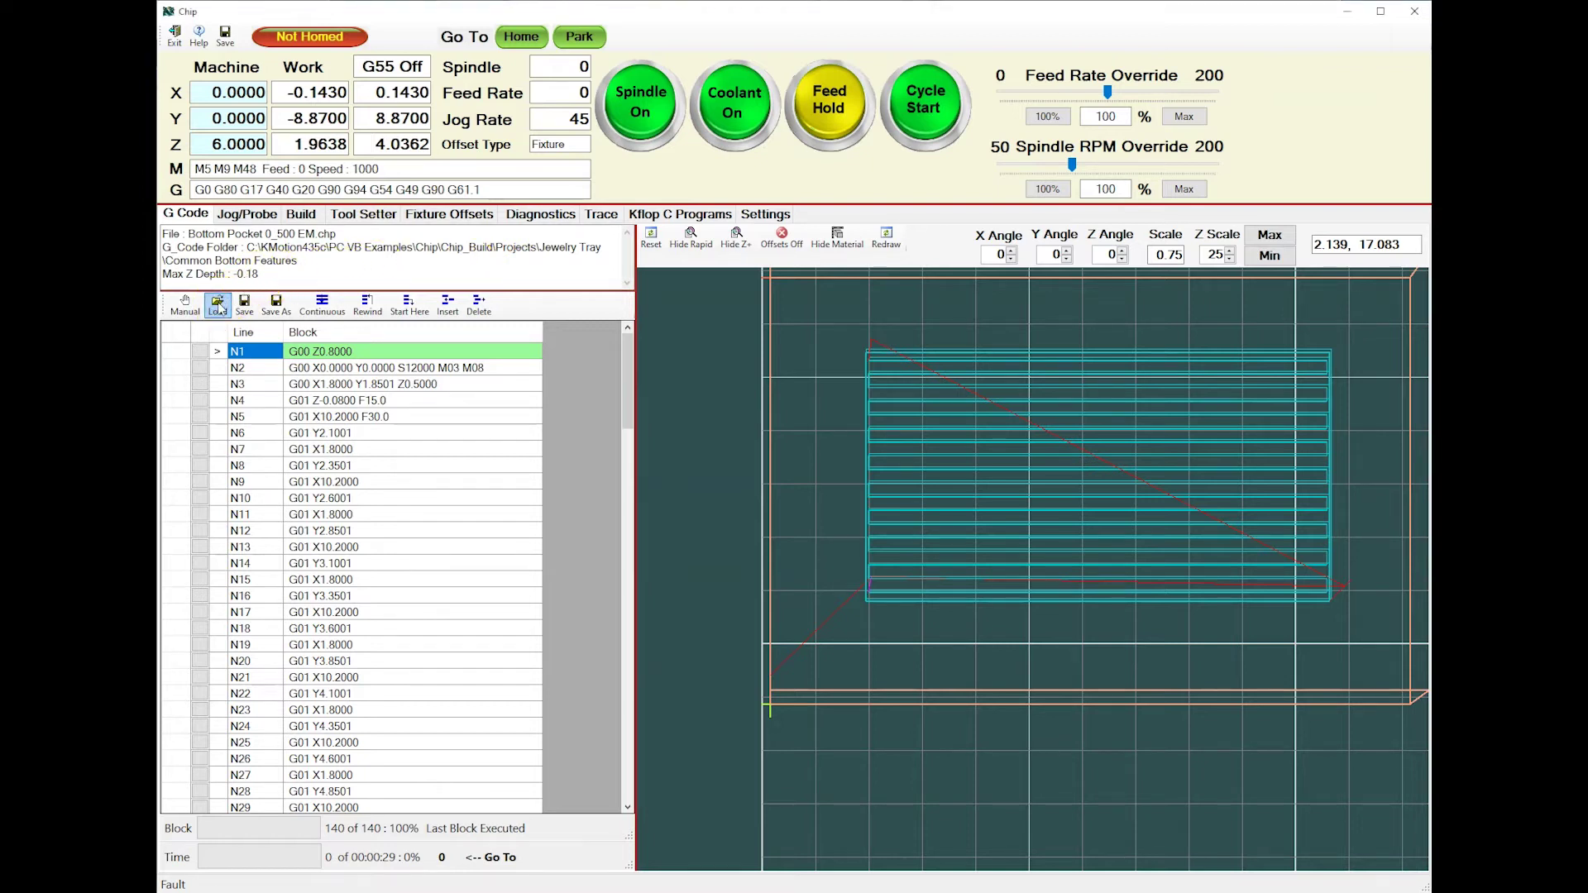
{"action": "left_click", "coordinate": [218, 306]}
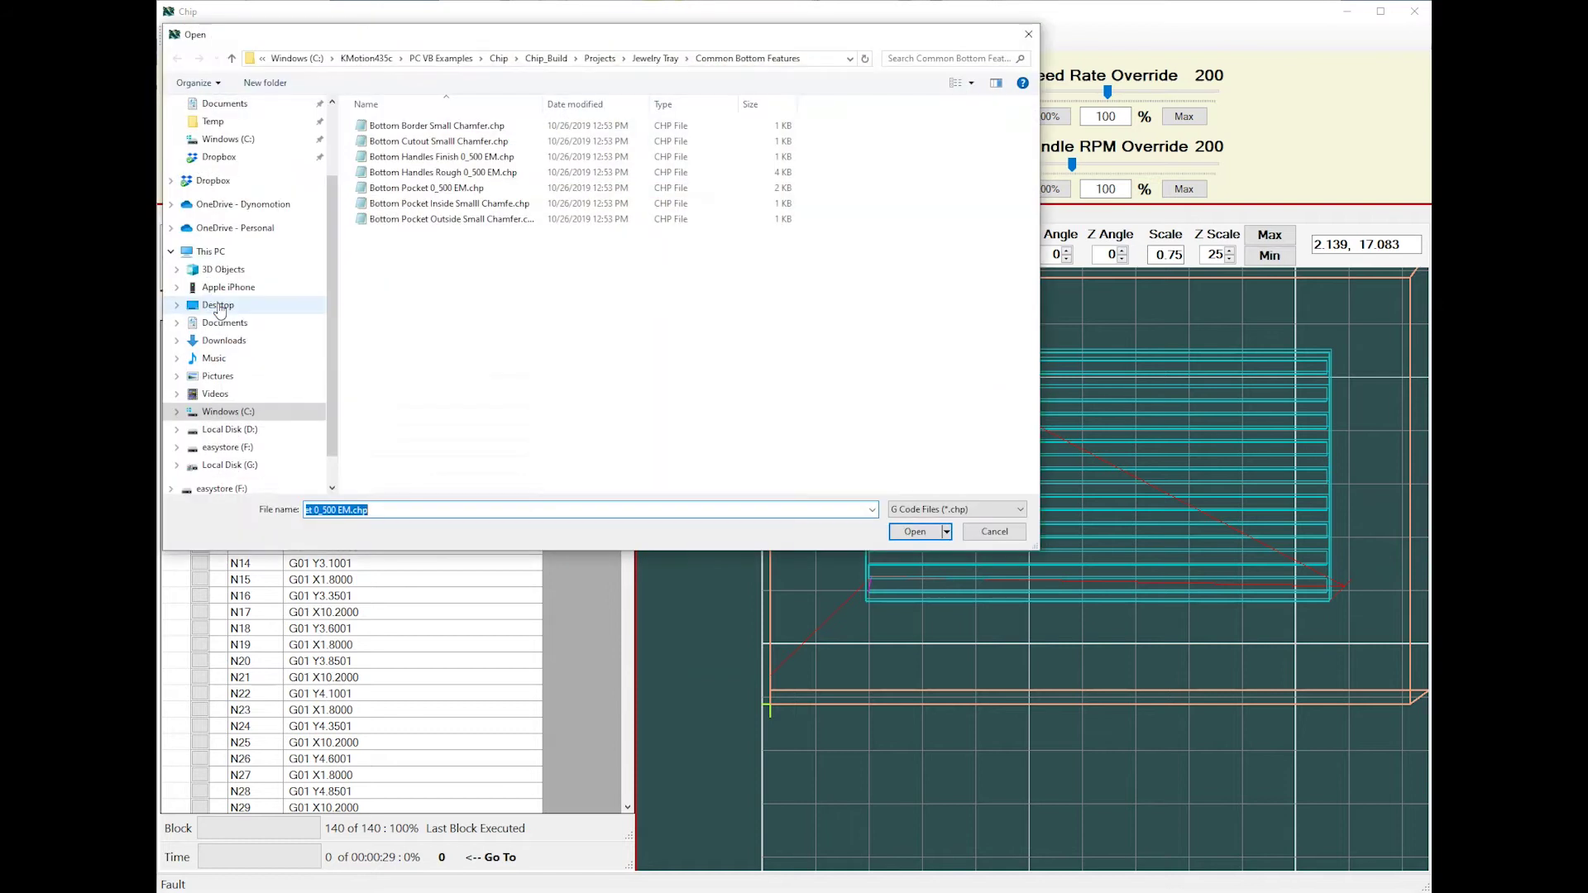
{"action": "left_click", "coordinate": [502, 58]}
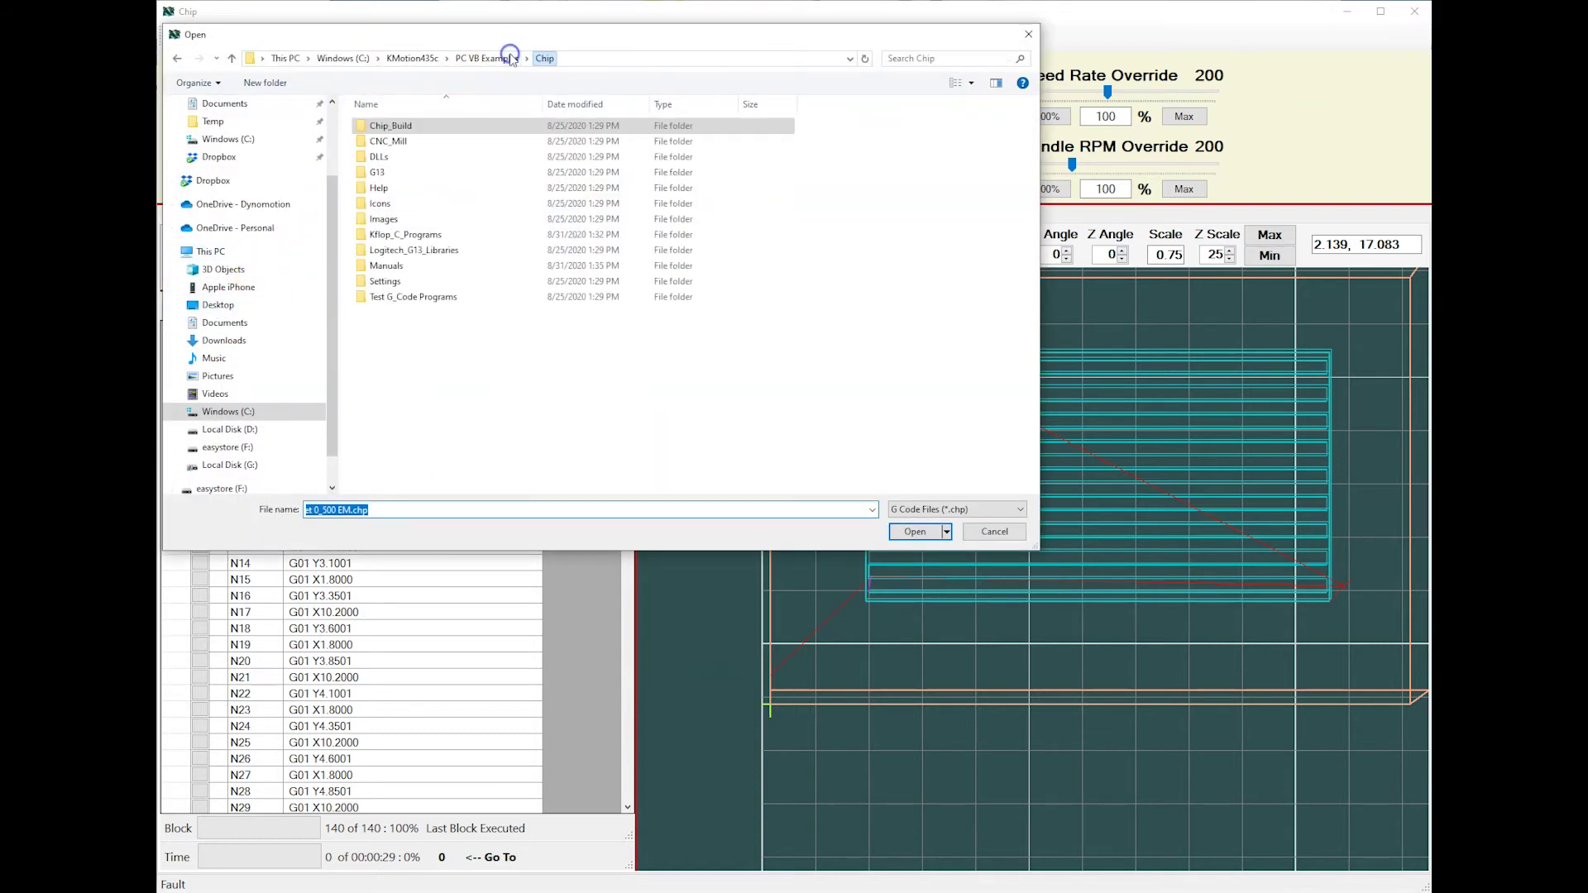
{"action": "left_click", "coordinate": [406, 299]}
{"action": "double_click", "coordinate": [406, 299]}
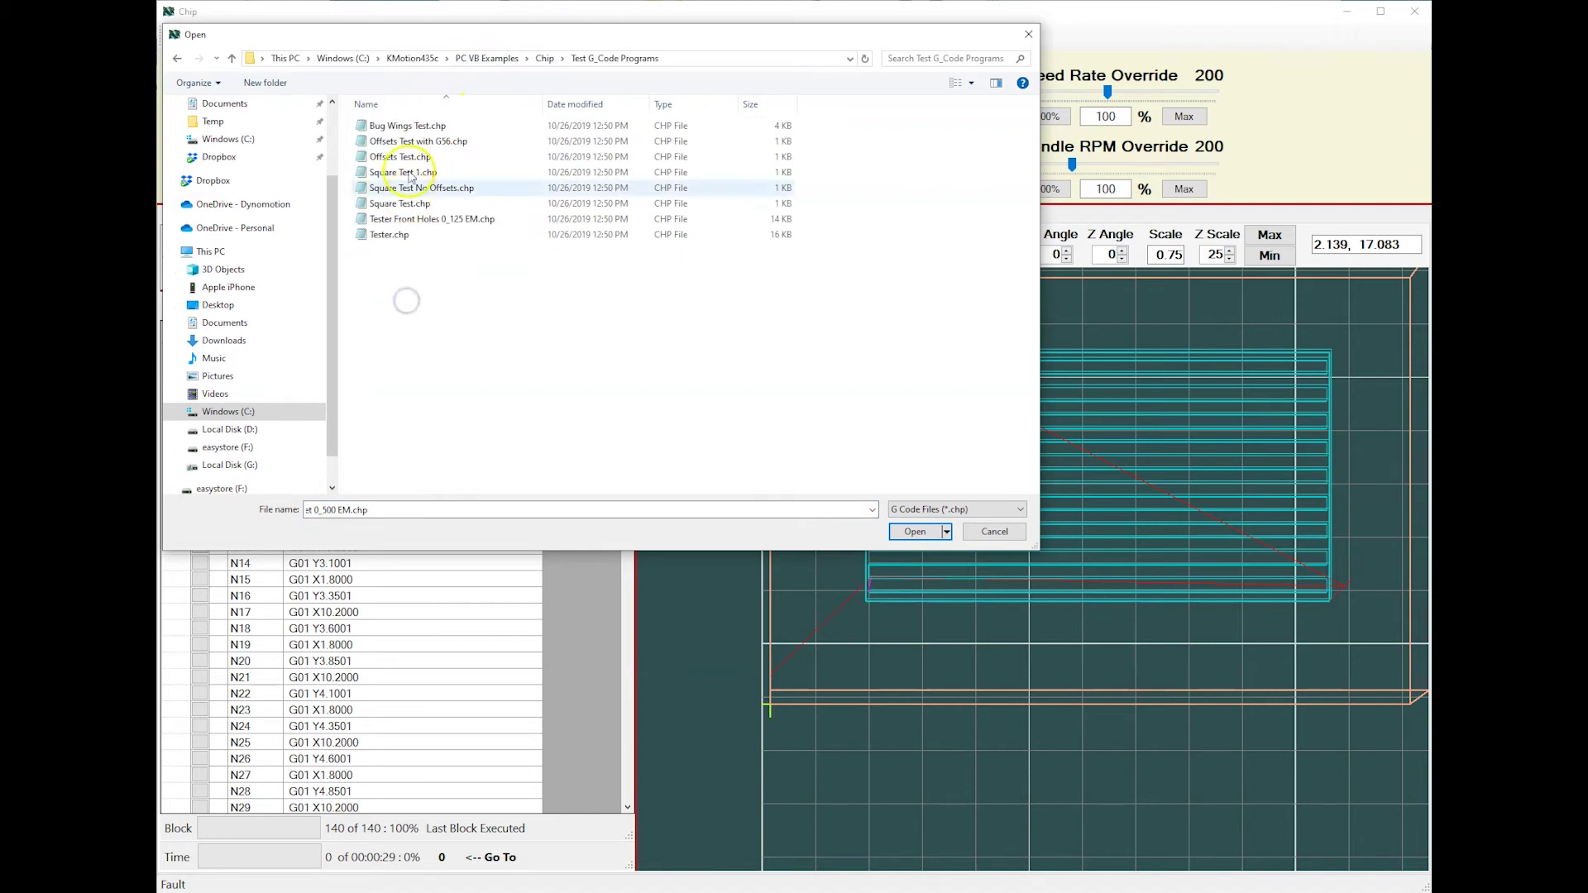
{"action": "double_click", "coordinate": [404, 127]}
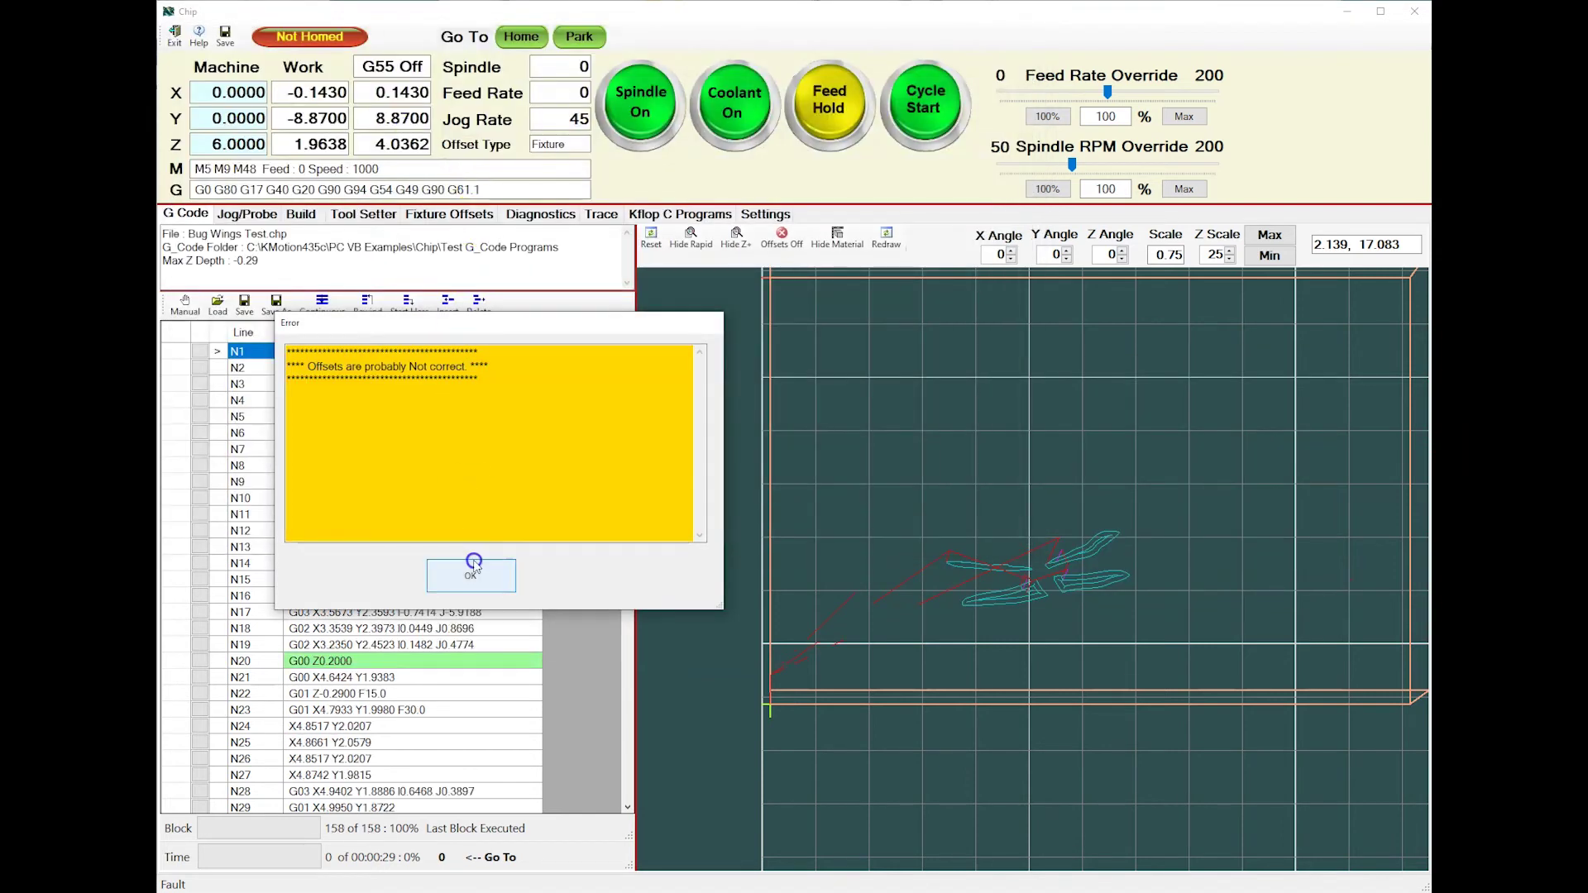
{"action": "left_click", "coordinate": [471, 574]}
Start the Bug Wings program without measuring the tool and raise the feed rate override to 197%
{"action": "scroll", "coordinate": [806, 568], "scroll_direction": "up", "scroll_amount": 2}
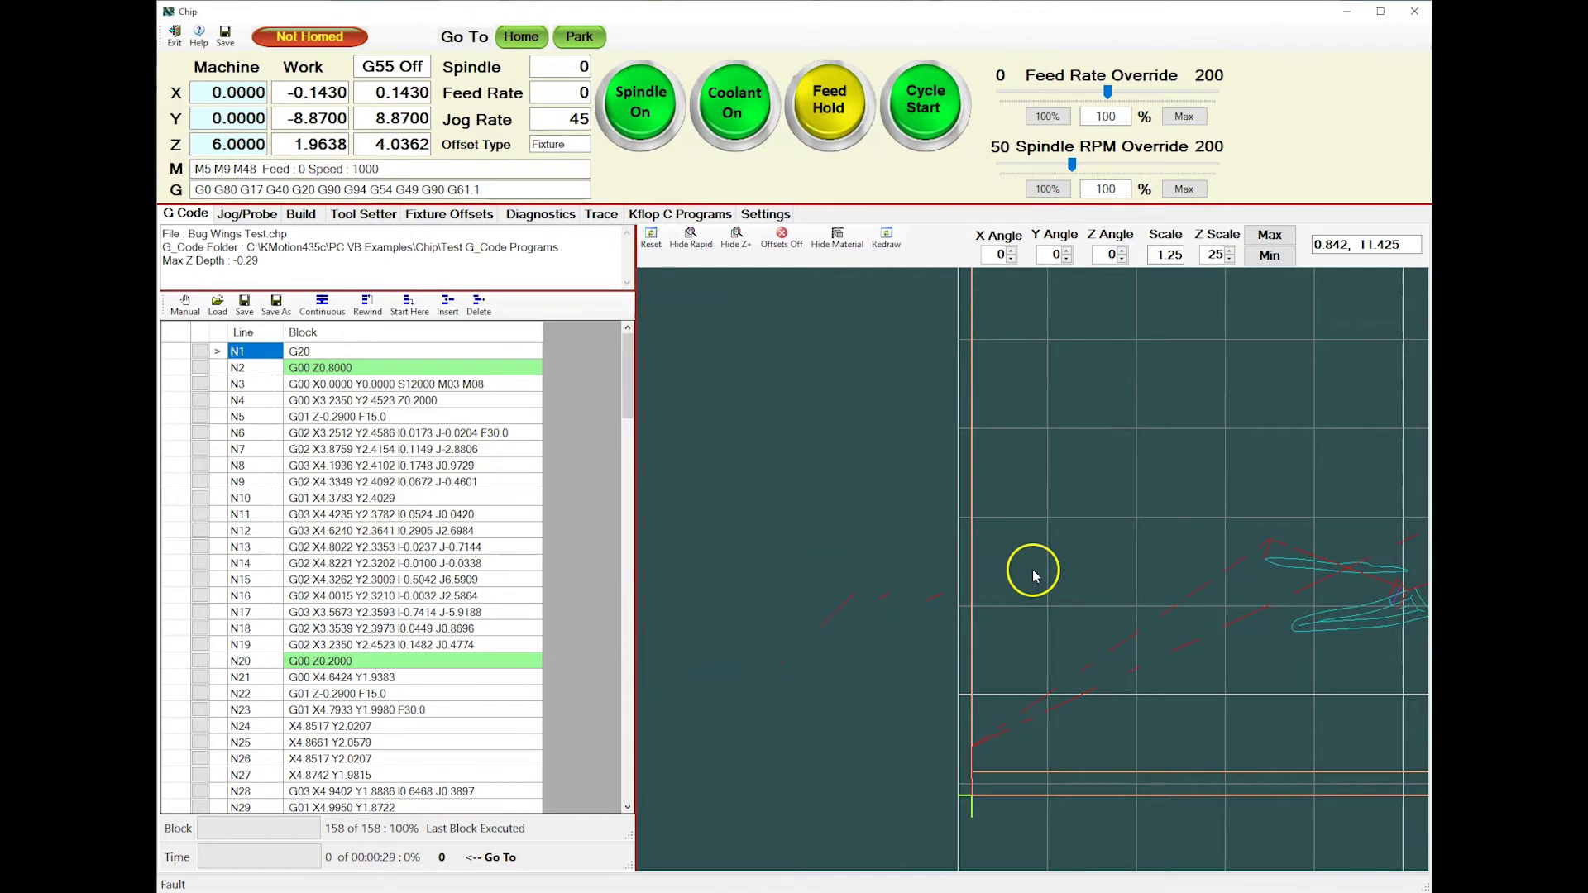
{"action": "left_click_drag", "start_coordinate": [1318, 549], "coordinate": [951, 519]}
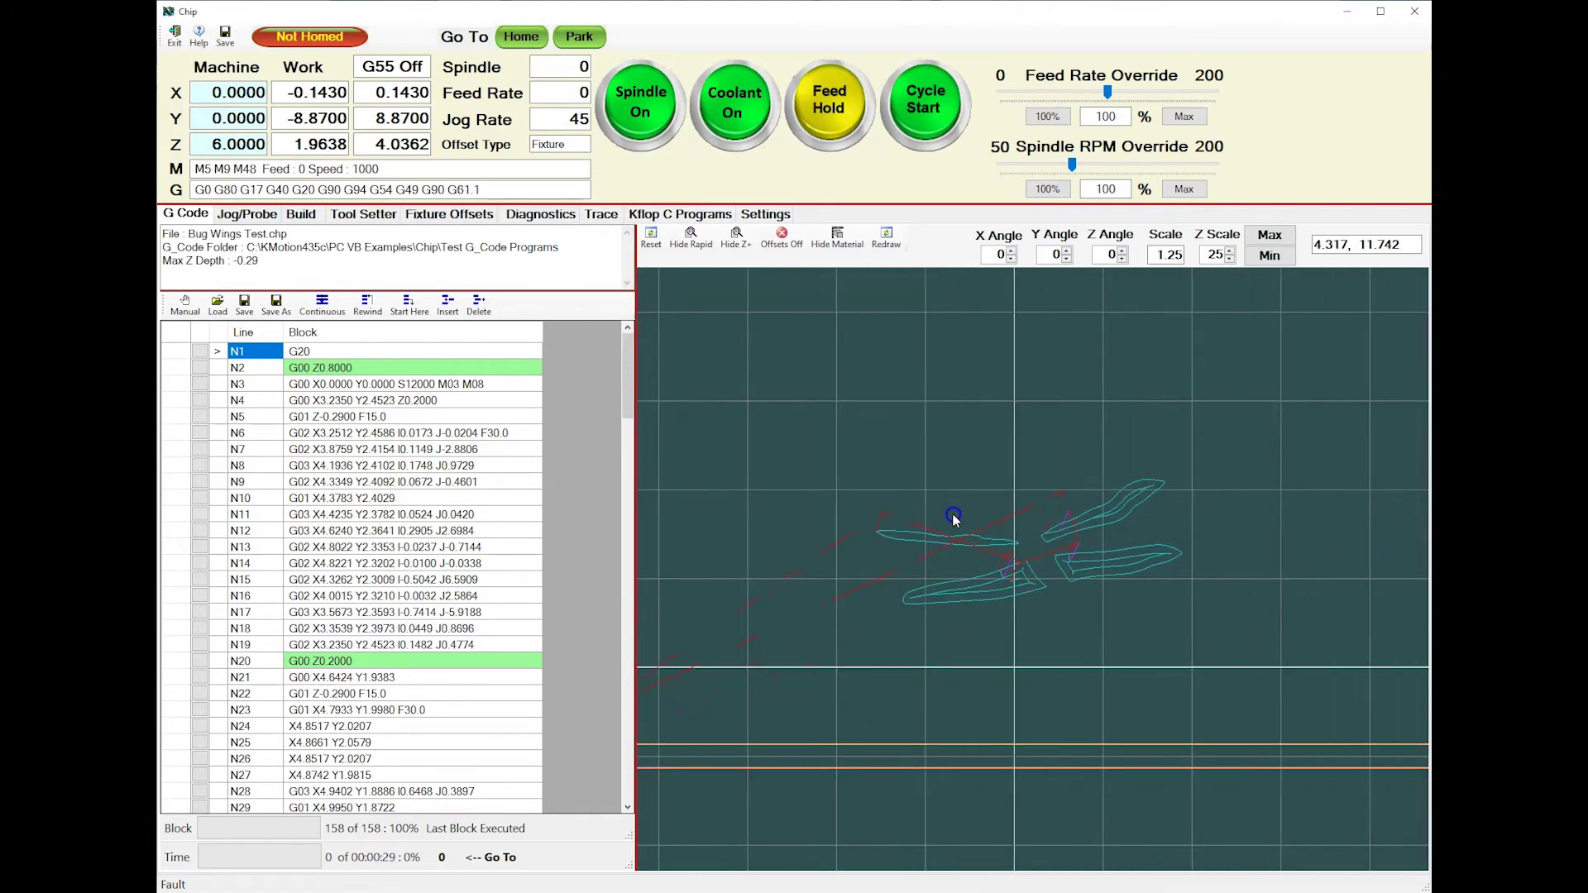
{"action": "scroll", "coordinate": [1033, 576], "scroll_direction": "up", "scroll_amount": 1}
{"action": "scroll", "coordinate": [1032, 569], "scroll_direction": "up", "scroll_amount": 4}
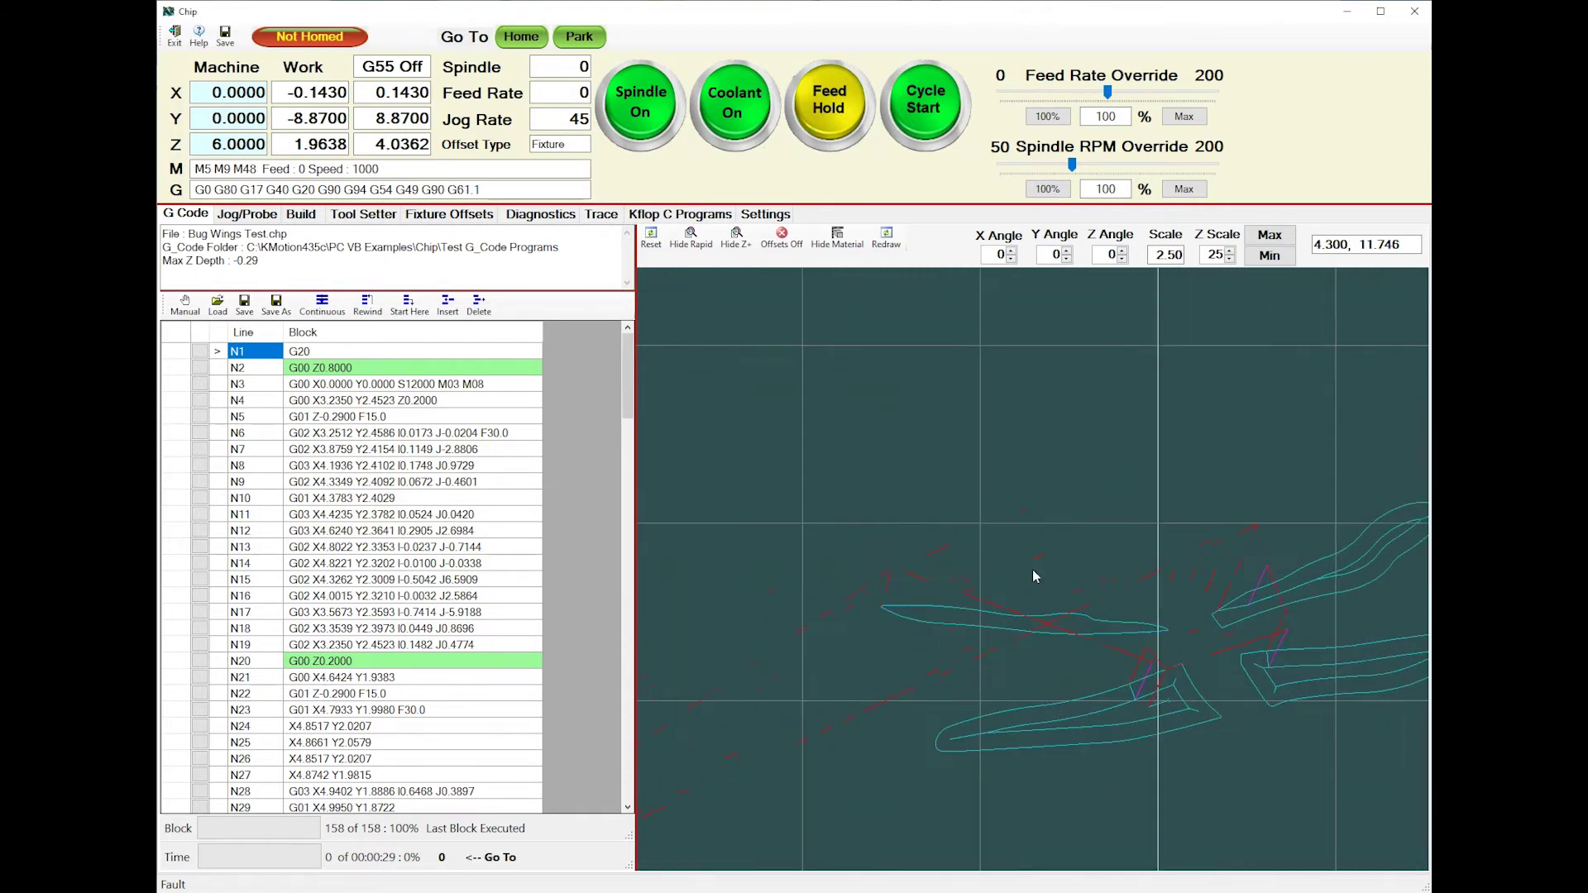
{"action": "left_click_drag", "start_coordinate": [1185, 606], "coordinate": [1056, 518]}
{"action": "left_click", "coordinate": [933, 113]}
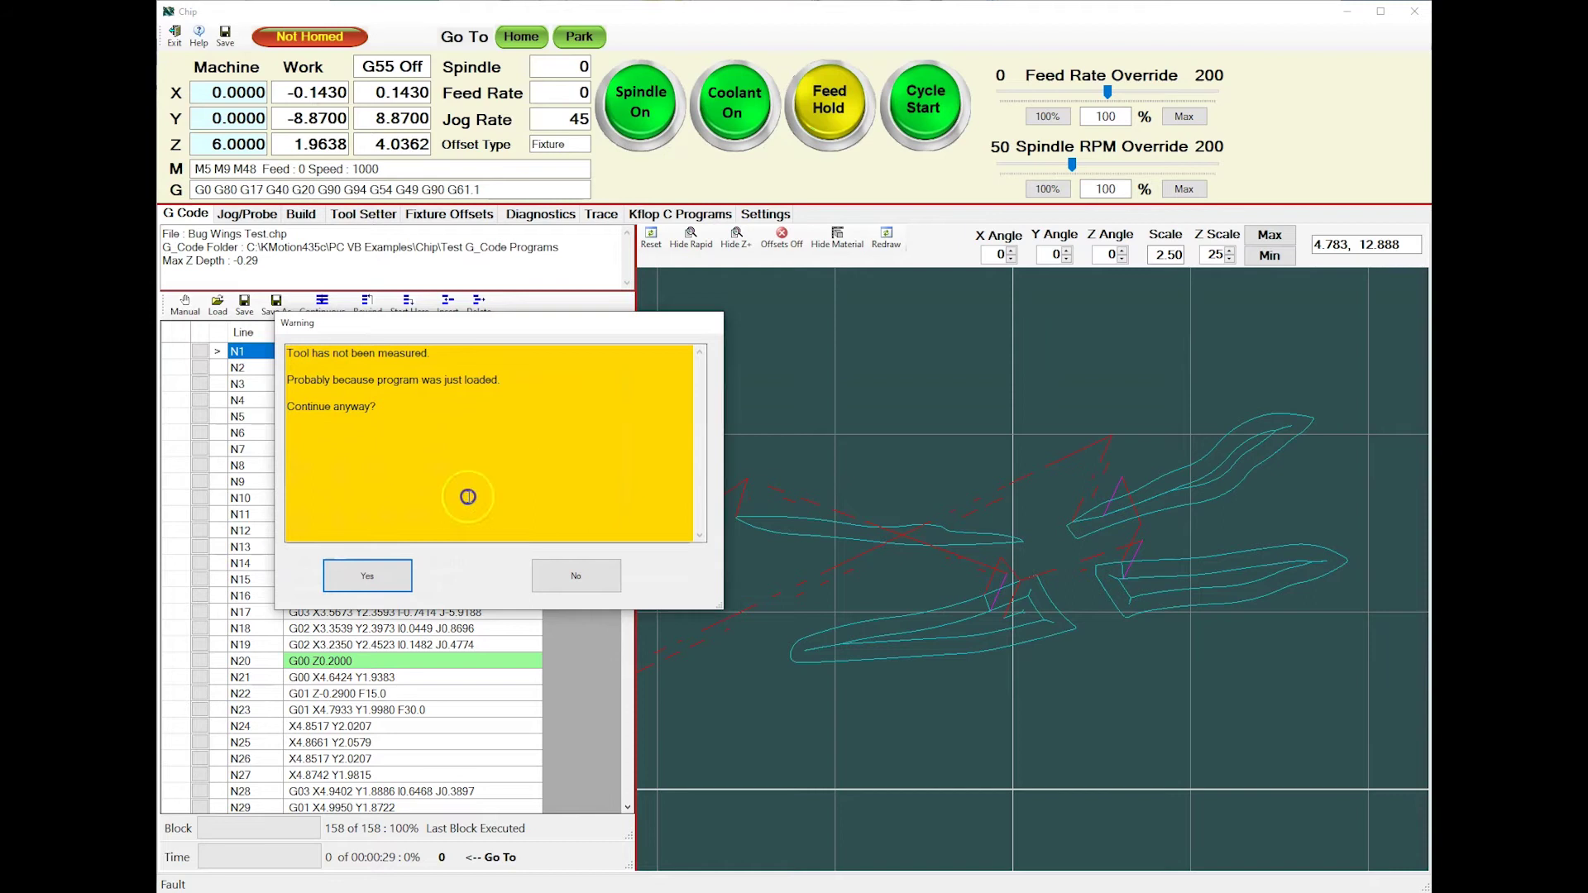
{"action": "left_click", "coordinate": [368, 574]}
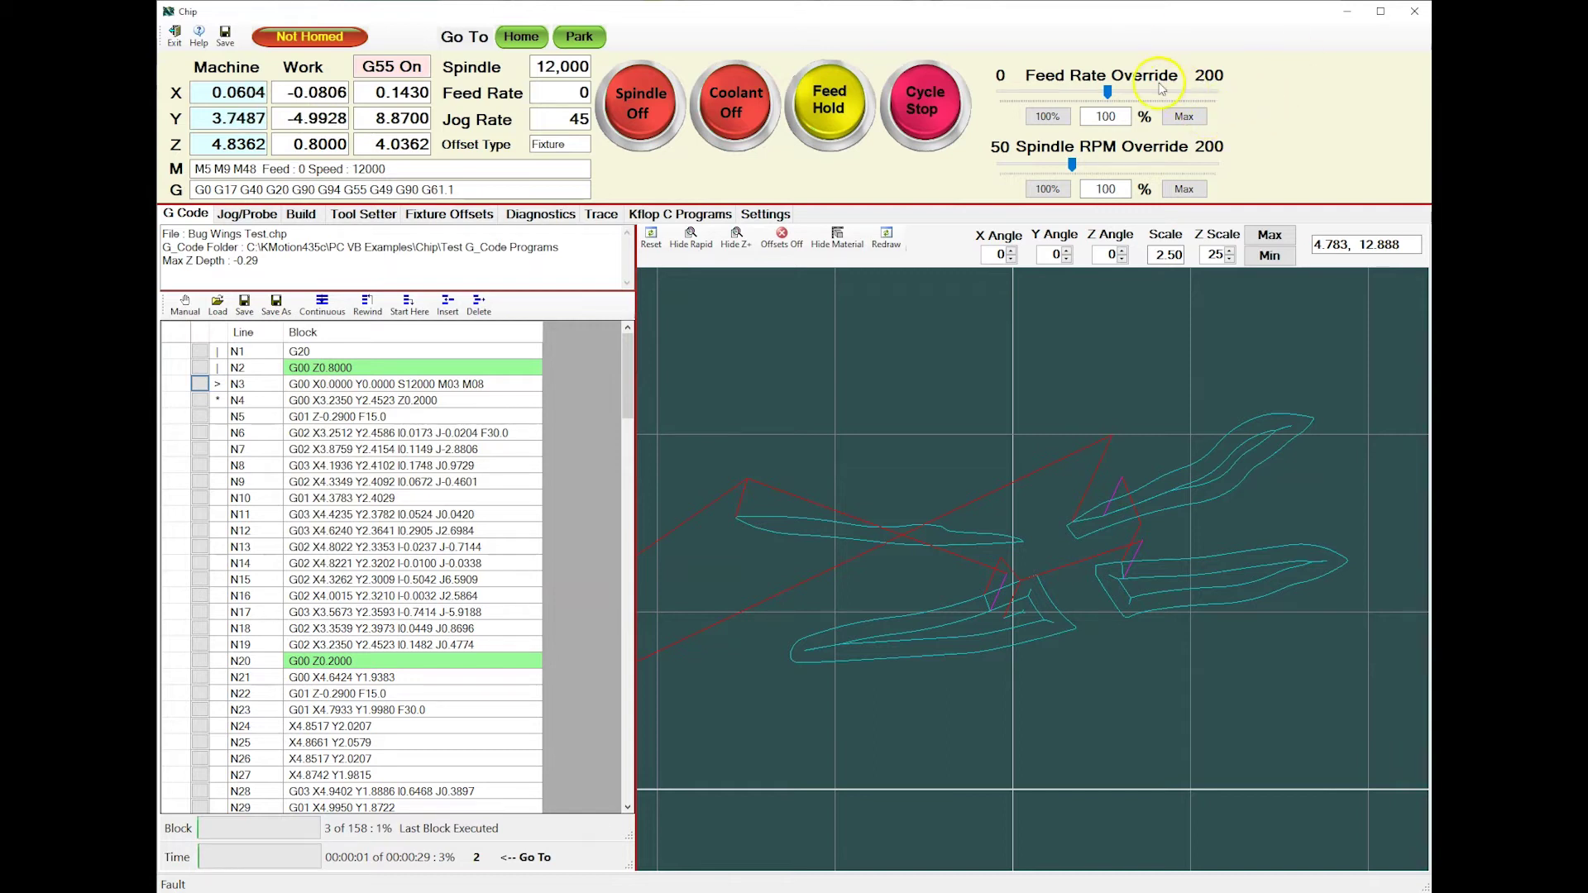
{"action": "left_click_drag", "start_coordinate": [1109, 94], "coordinate": [1219, 98]}
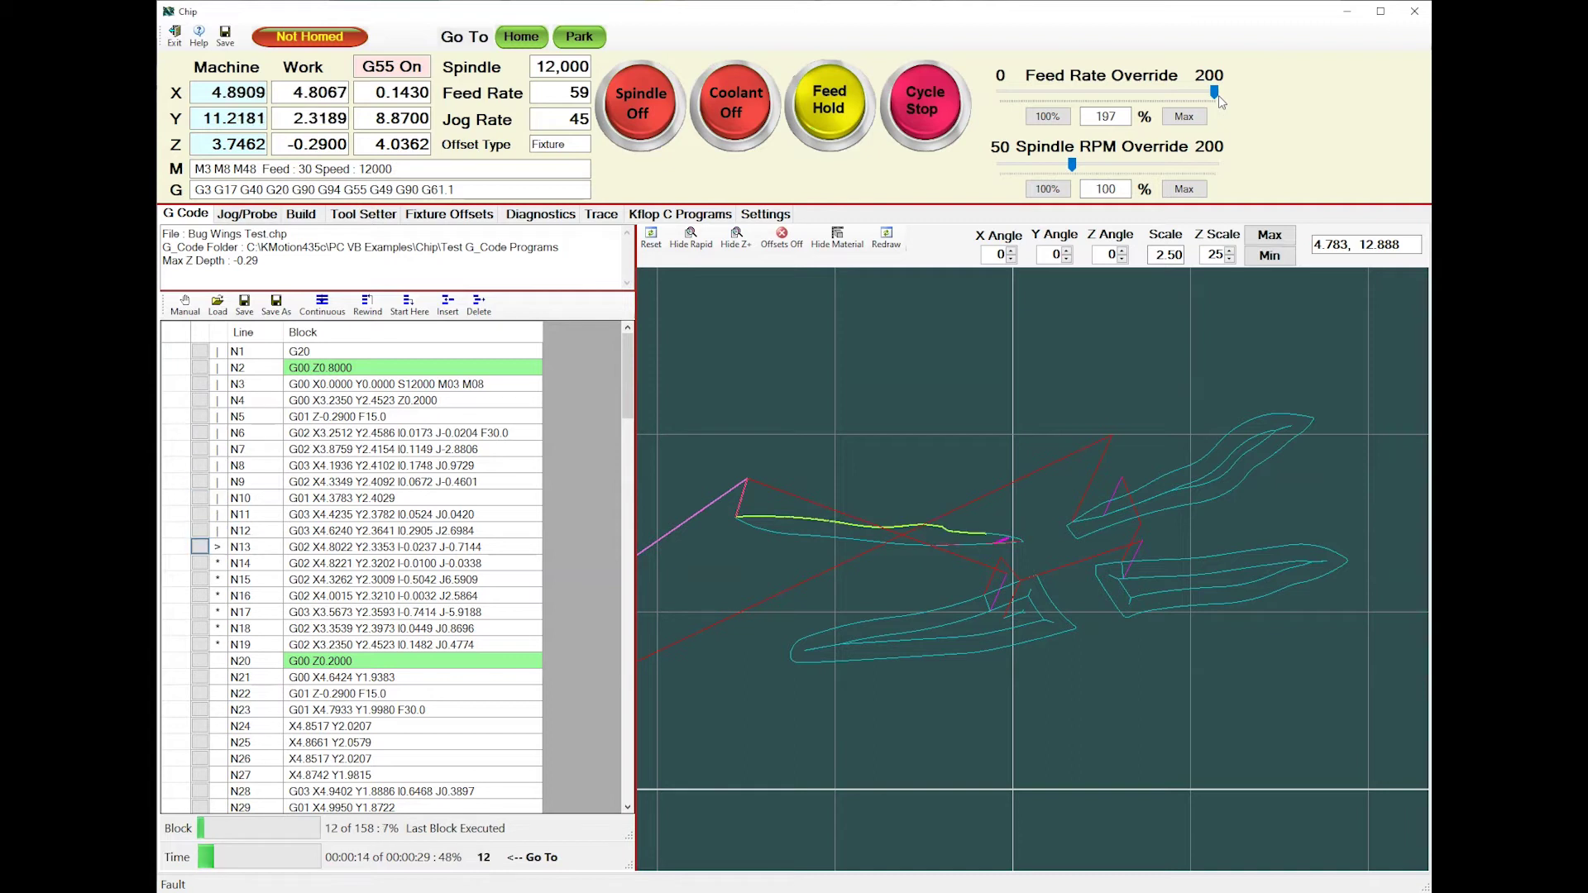
Hold and resume the feed while the program runs, and stop the cycle
{"action": "left_click", "coordinate": [834, 111]}
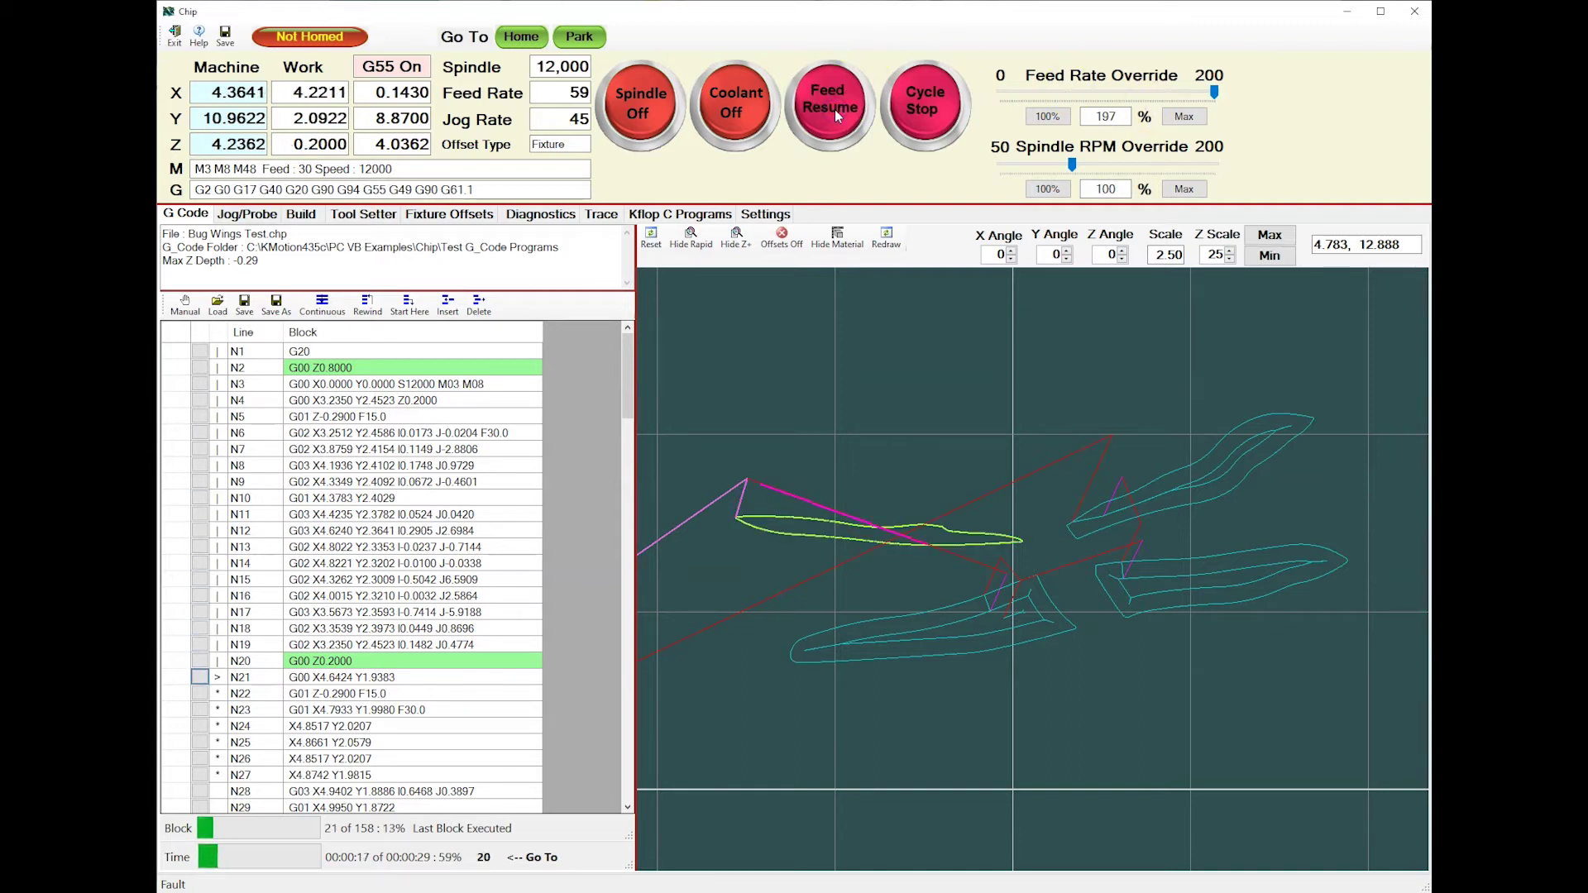
{"action": "left_click", "coordinate": [835, 109]}
{"action": "left_click", "coordinate": [951, 108]}
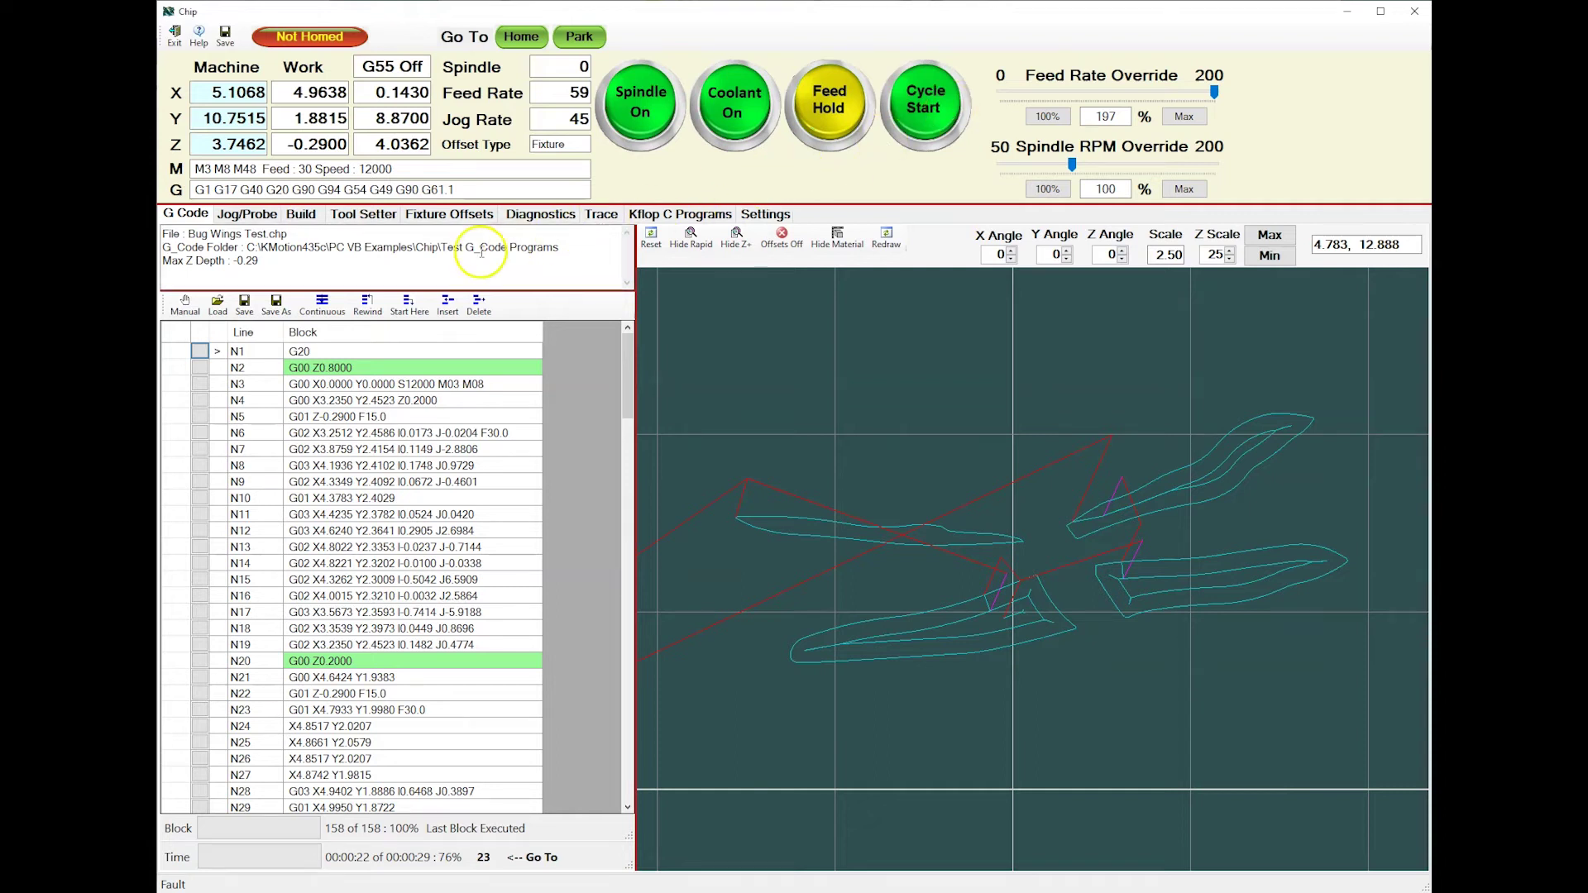
Jog the machine in the positive X direction to about 6.52 and Z down to about 1.96
{"action": "left_click", "coordinate": [250, 214]}
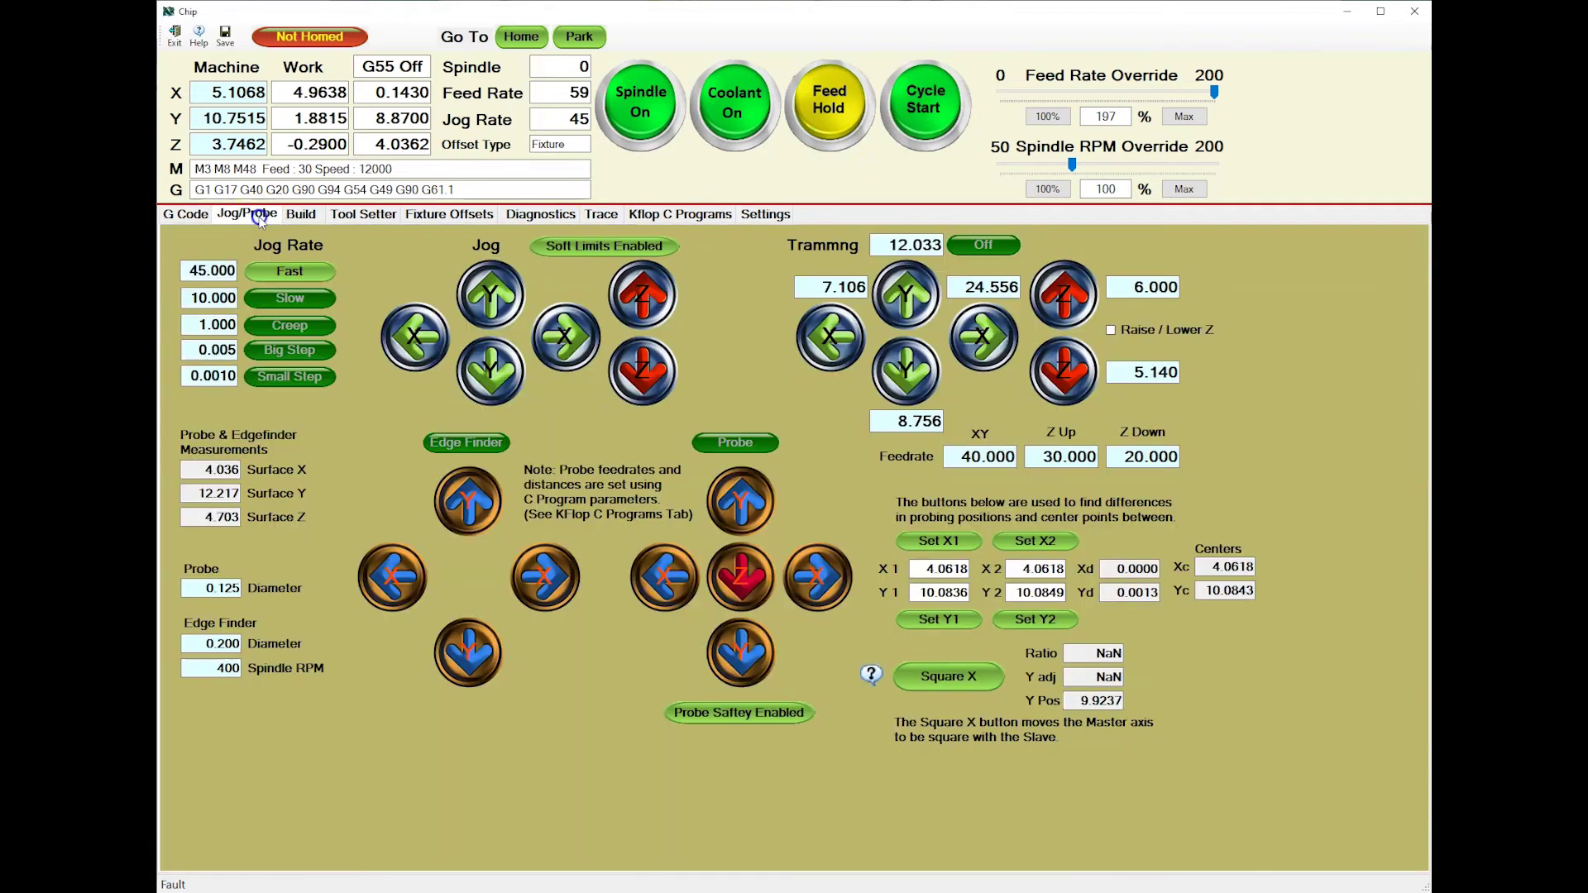
{"action": "left_click", "coordinate": [557, 337]}
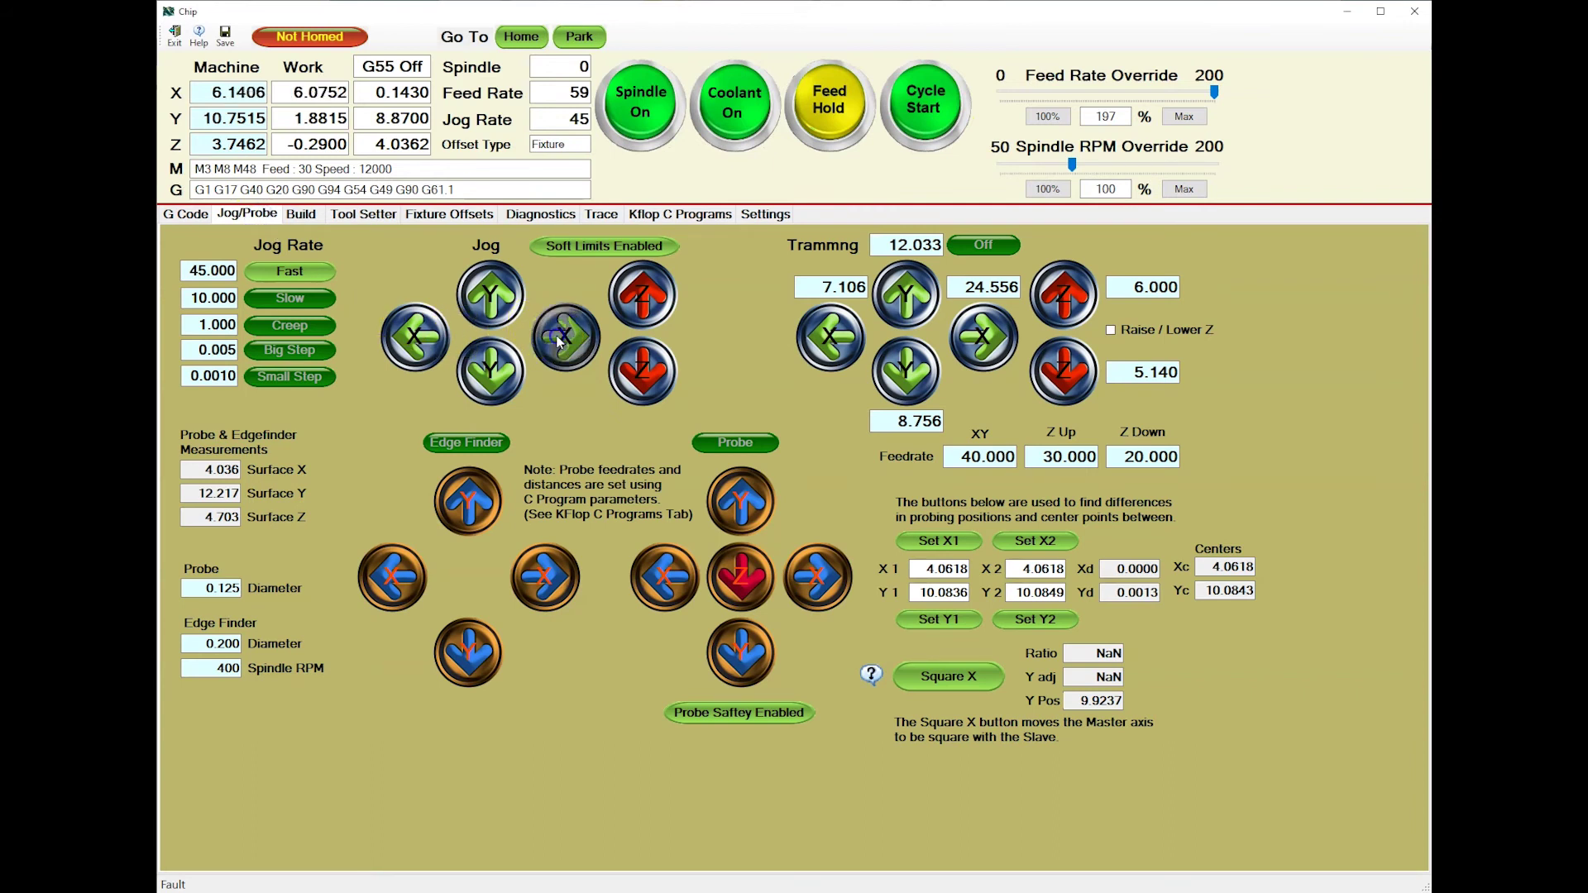
{"action": "left_click", "coordinate": [632, 369]}
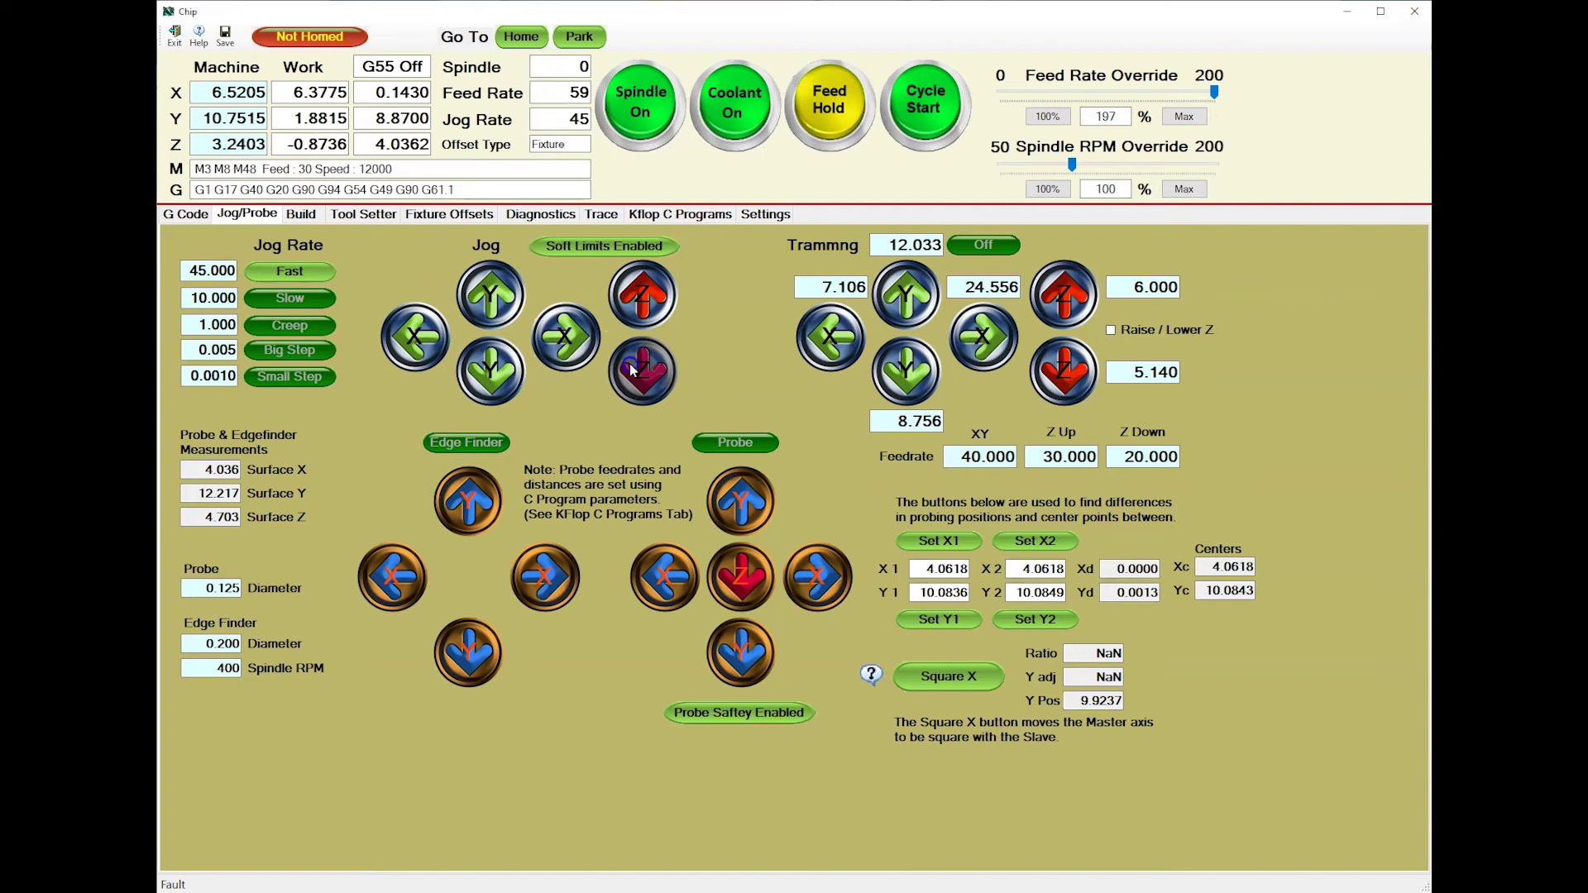
{"action": "left_click_drag", "start_coordinate": [631, 371], "coordinate": [631, 371]}
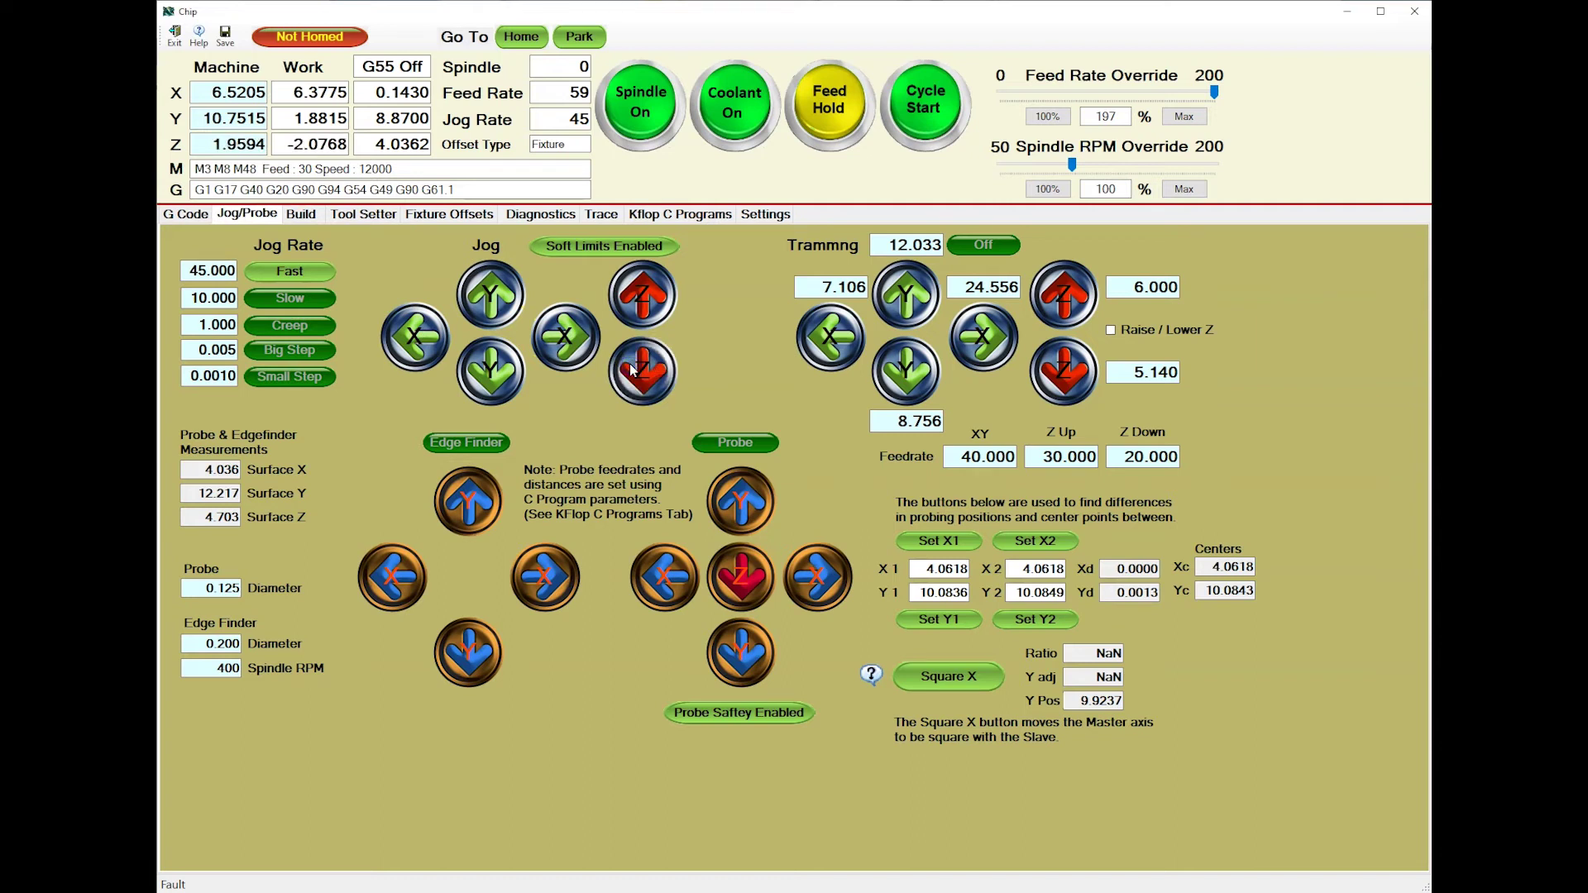
Home the X, Y and Z axes together from the machine diagnostics
{"action": "left_click", "coordinate": [552, 219]}
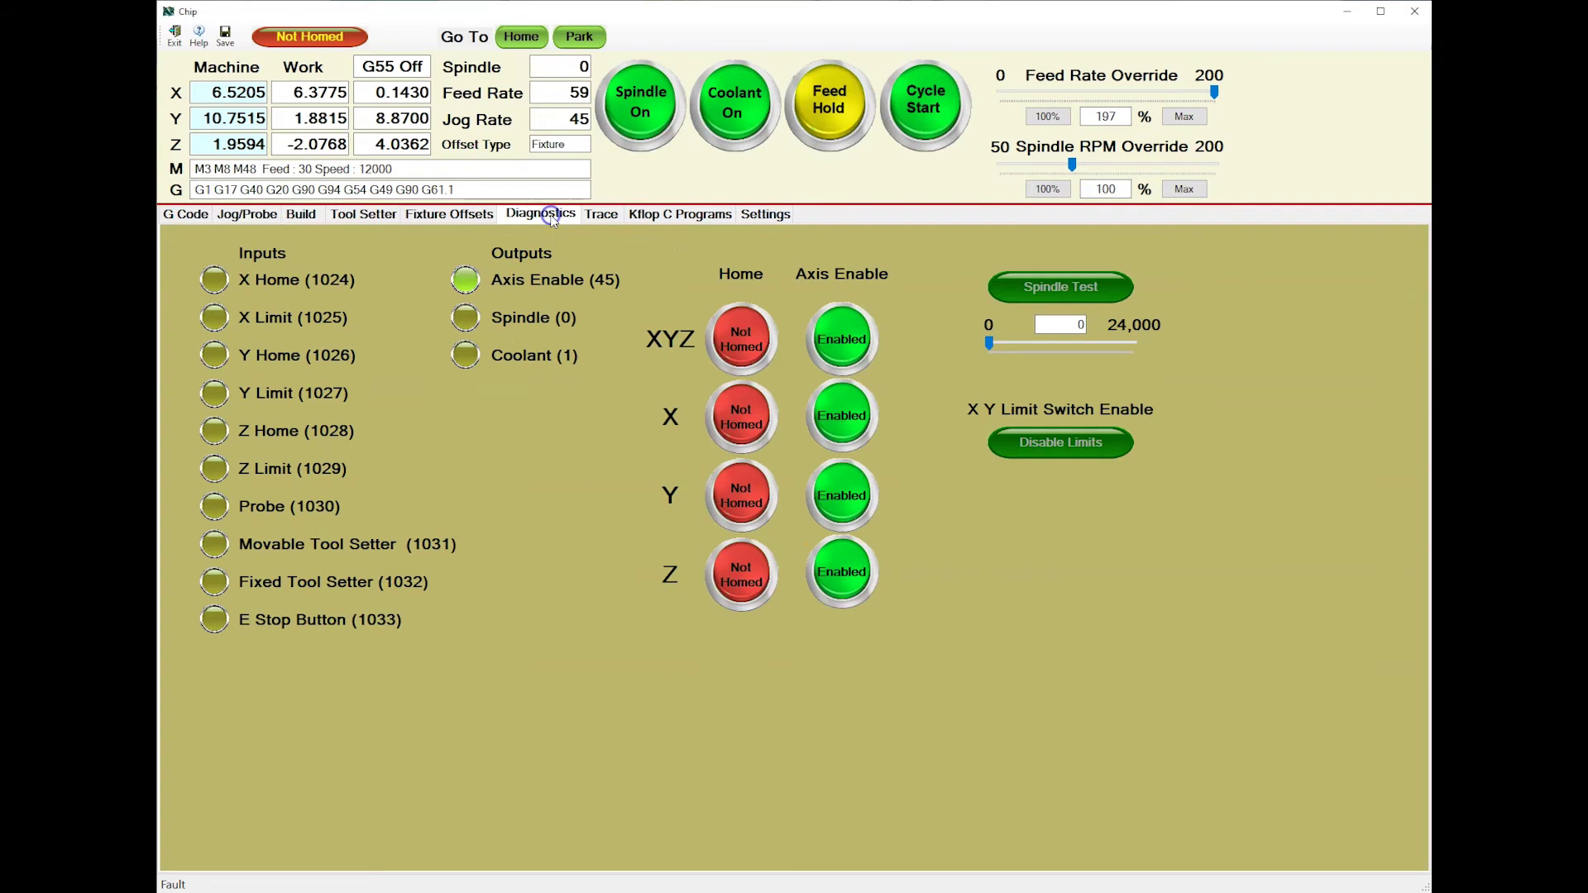
{"action": "left_click", "coordinate": [744, 344]}
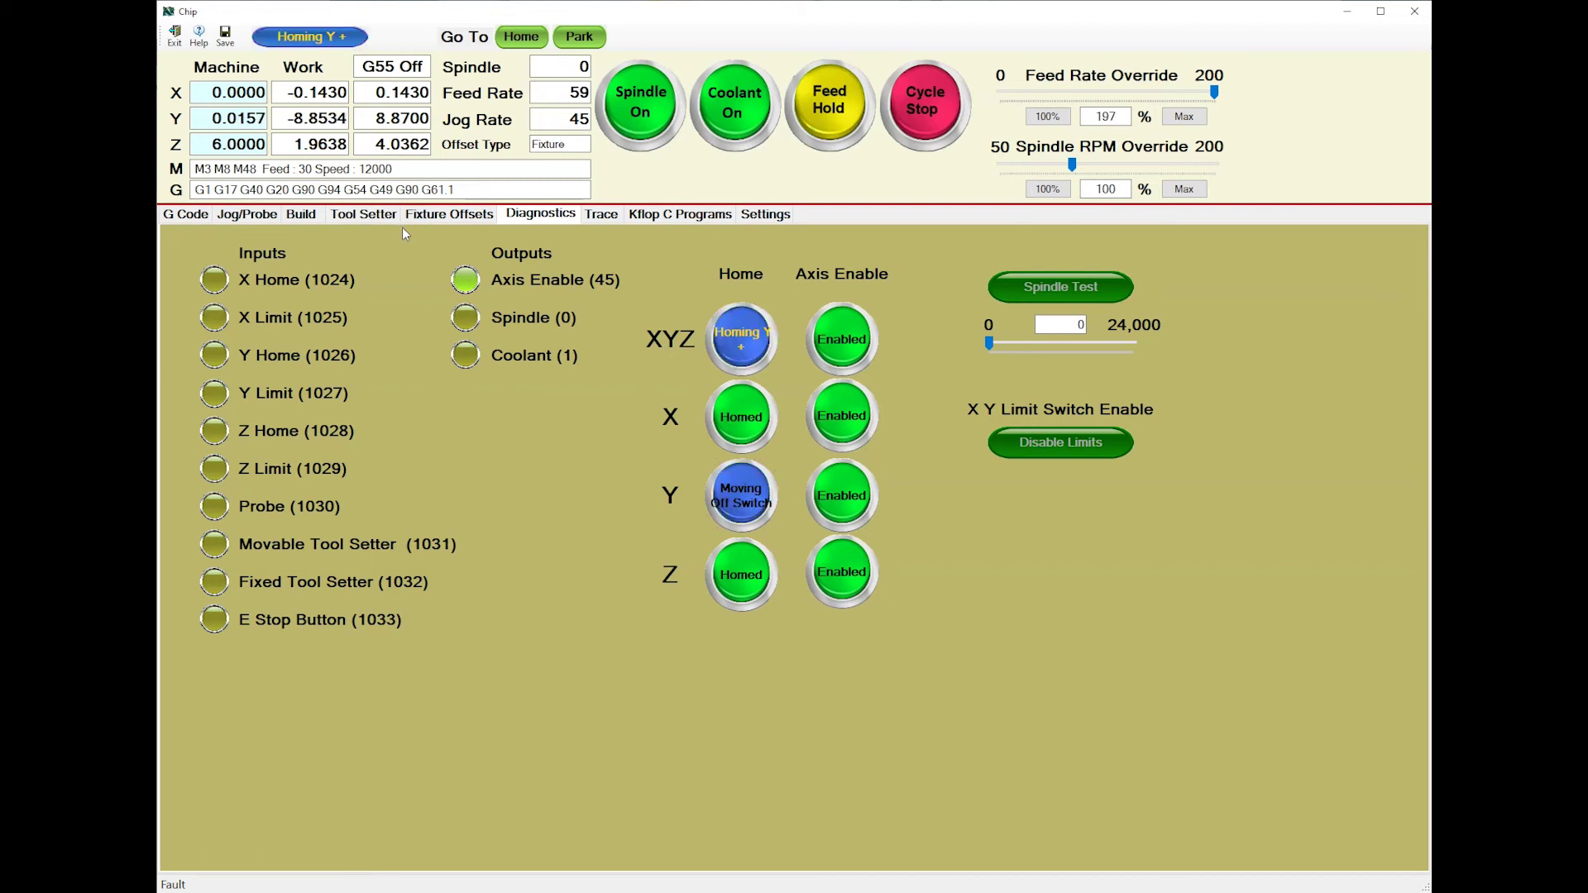
View the Kflop C programs and their parameters, and switch to File Explorer to open the Manuals folder inside Chip
{"action": "left_click", "coordinate": [699, 214]}
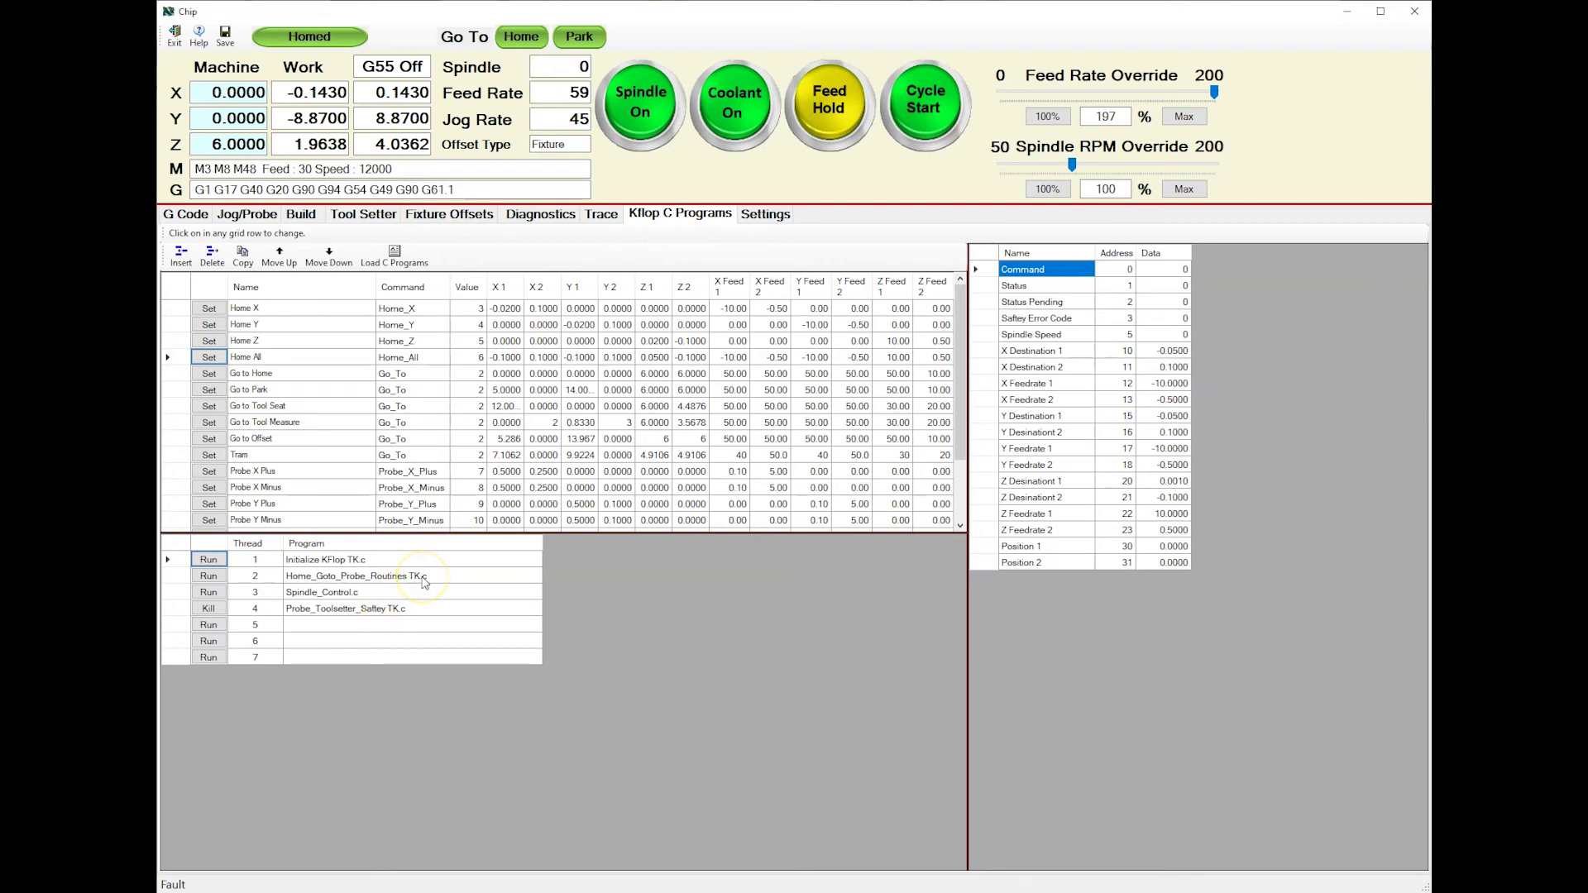
{"action": "key", "text": "alt+Tab"}
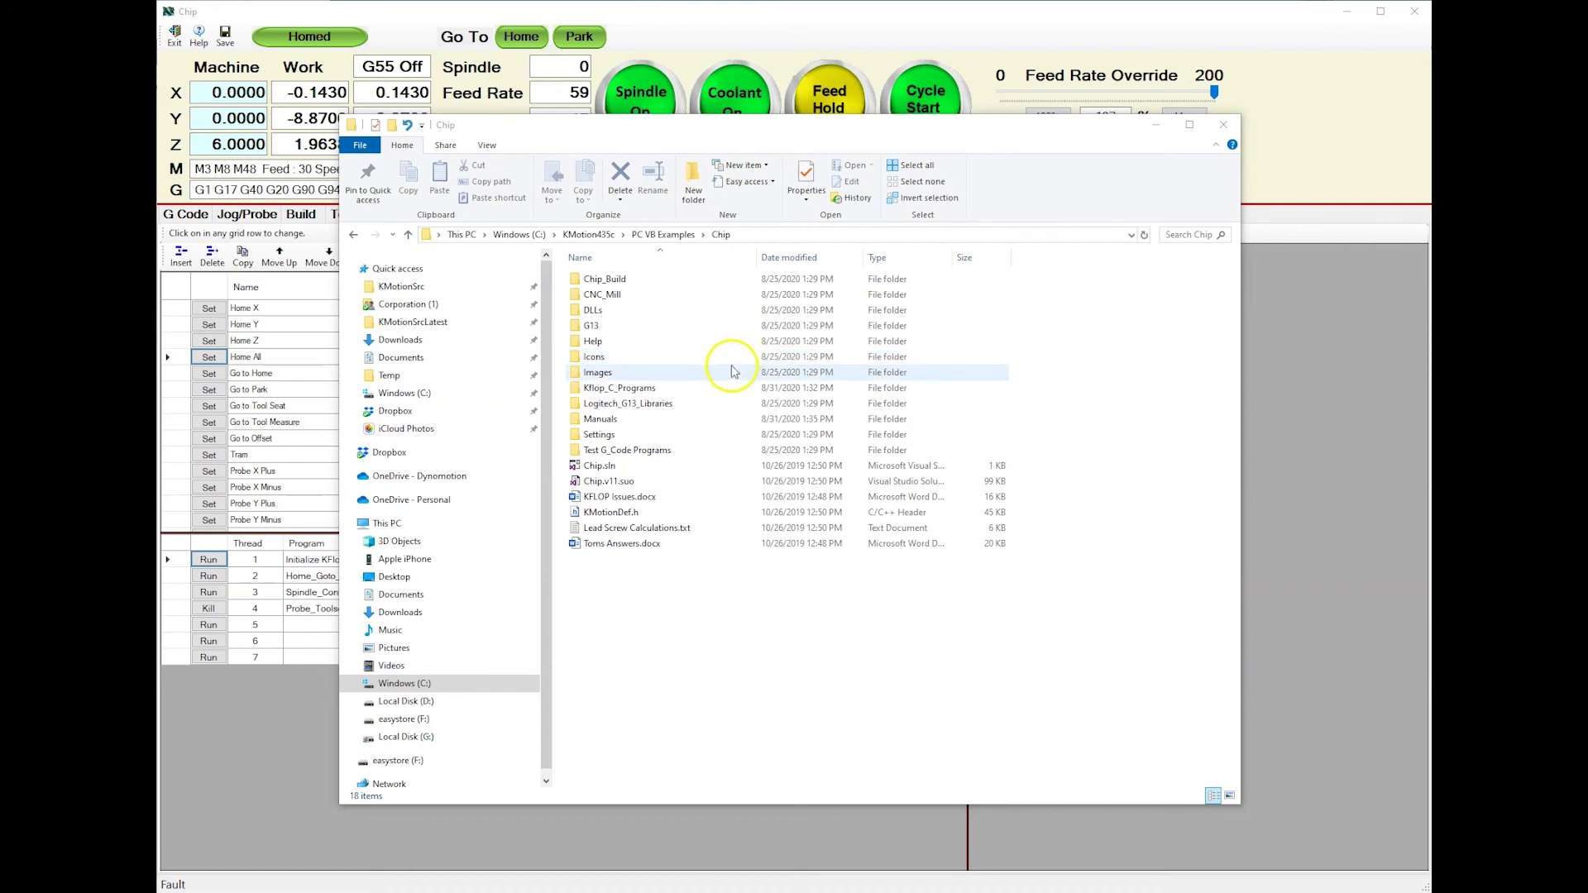
{"action": "double_click", "coordinate": [605, 420]}
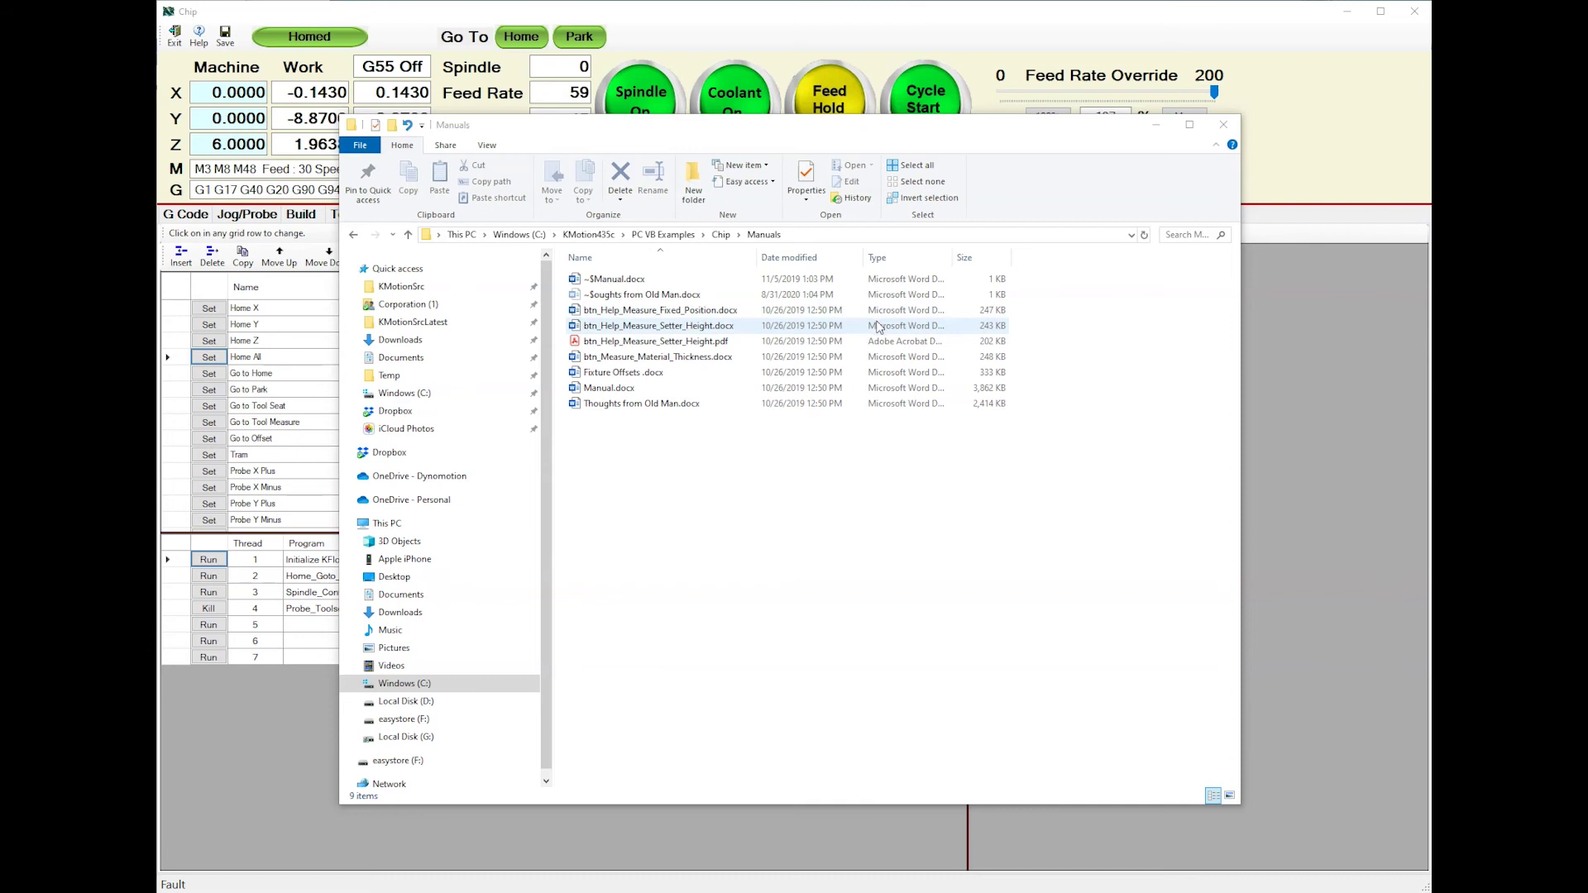
Leave the Manuals folder, switch back to Chip and display the G-code listing and toolpath of the loaded program
{"action": "left_click", "coordinate": [941, 330]}
{"action": "left_click", "coordinate": [196, 231]}
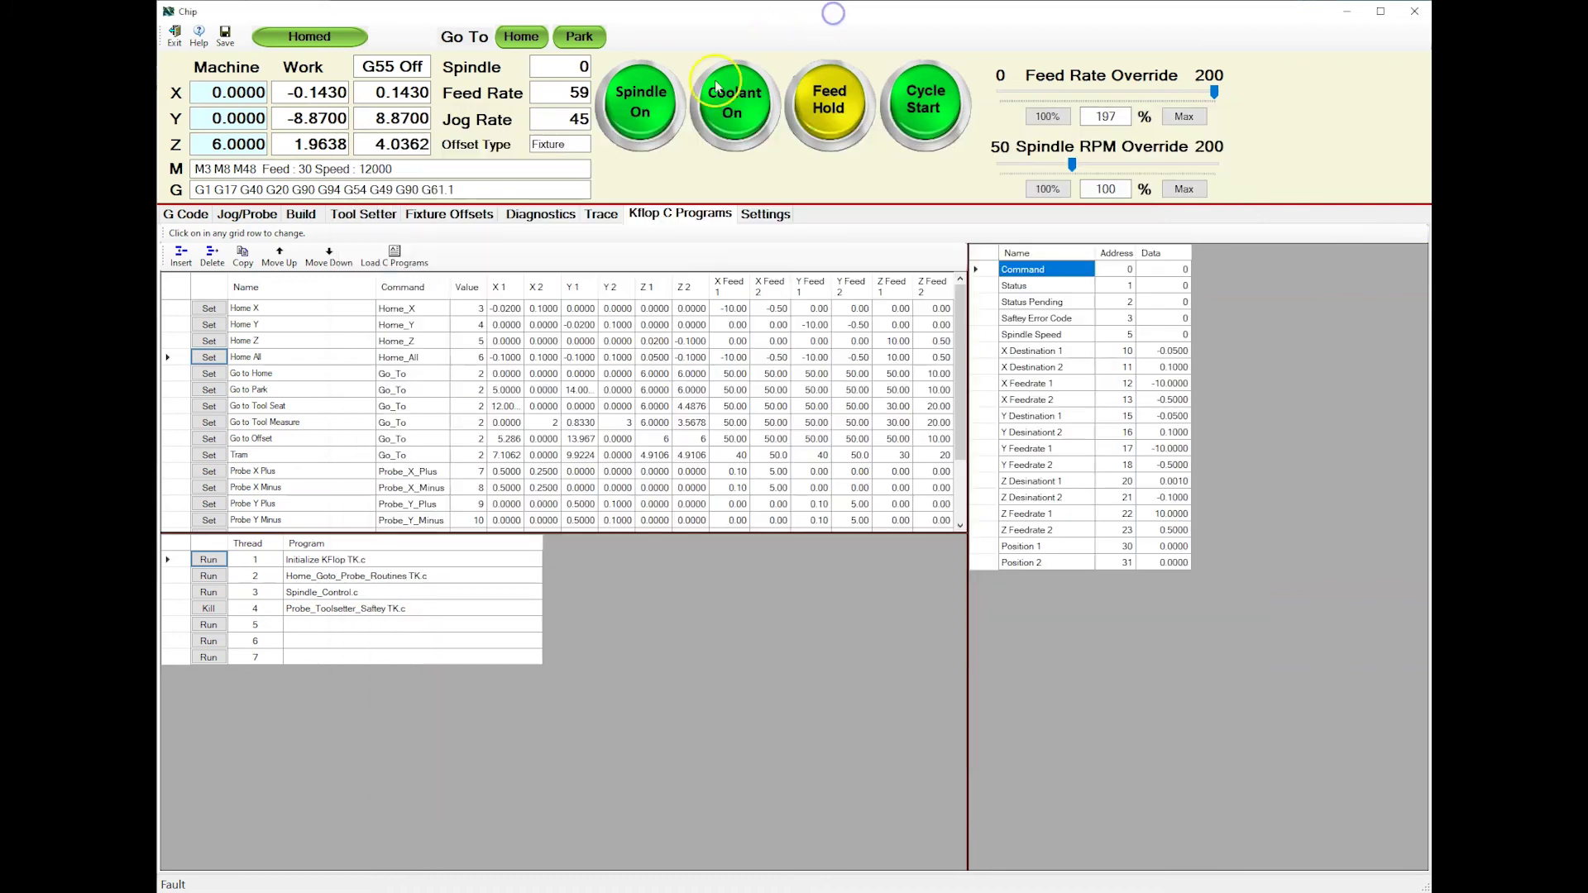
{"action": "left_click", "coordinate": [182, 214]}
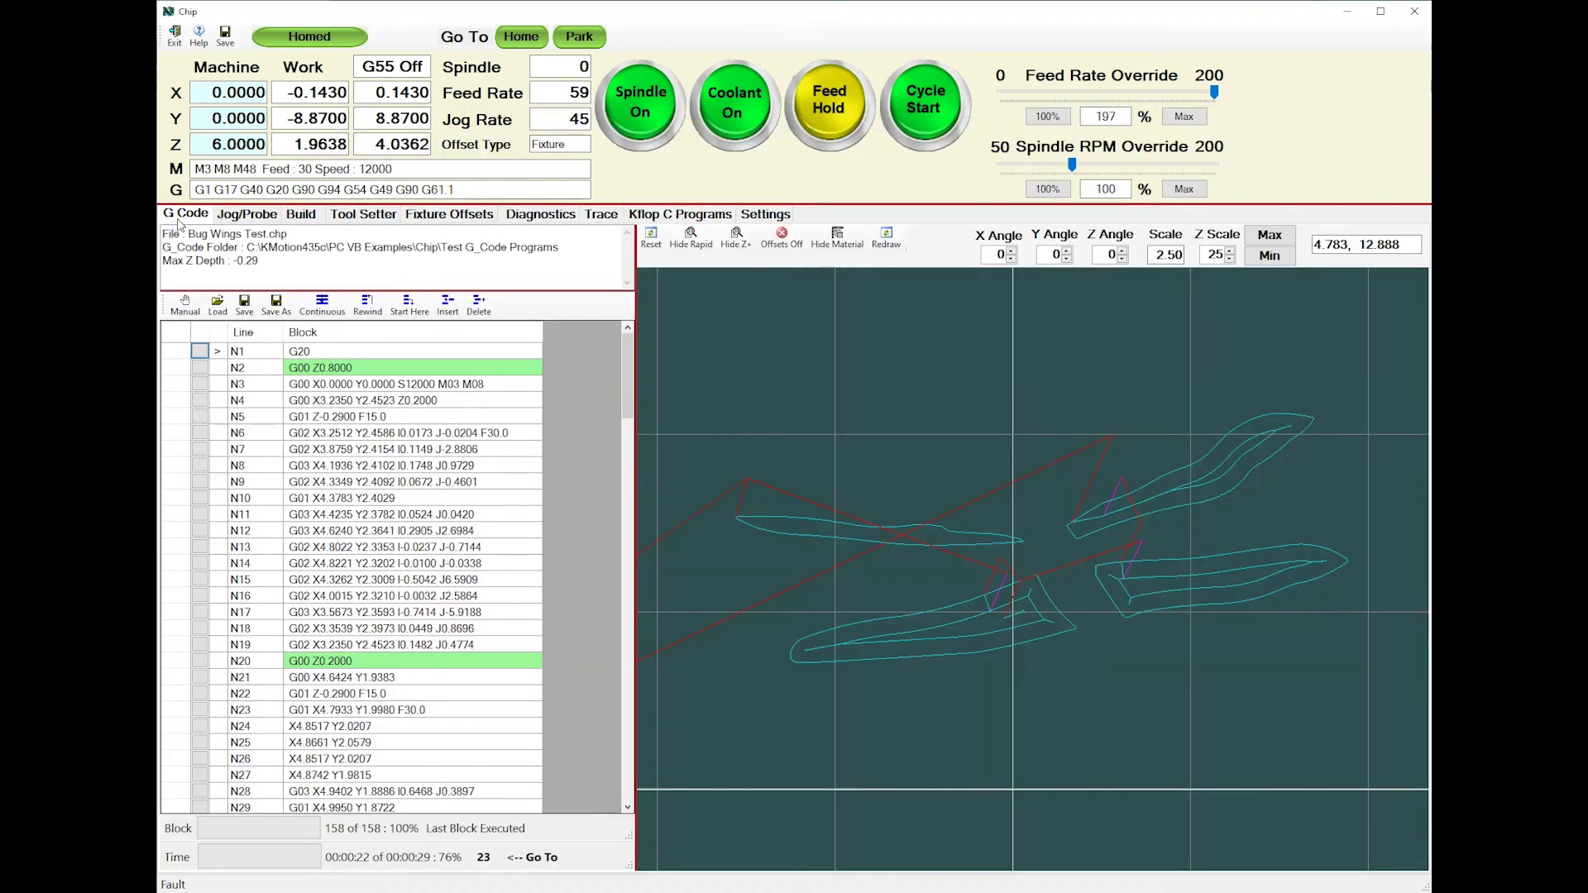